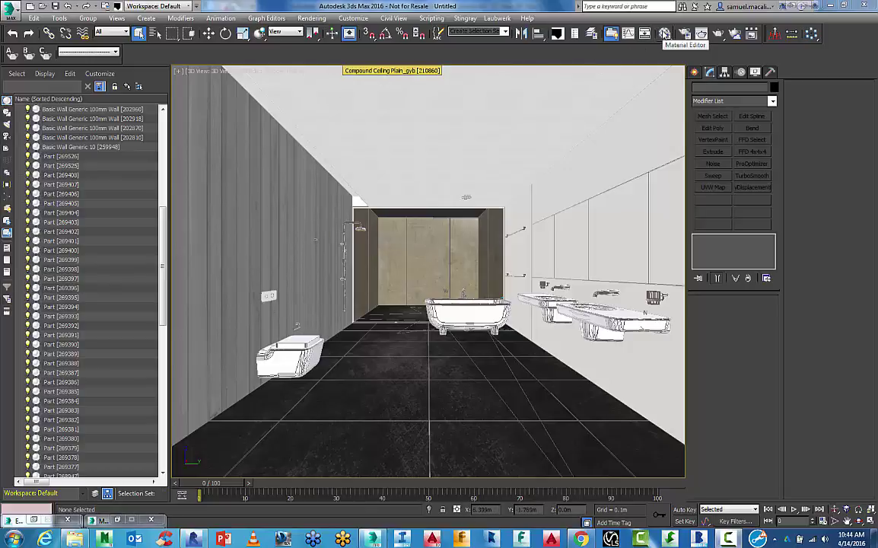
- Open the compact Material Editor, place it clear of the view, and open the Material/Map Browser
click(664, 34)
drag(460, 55, 176, 32)
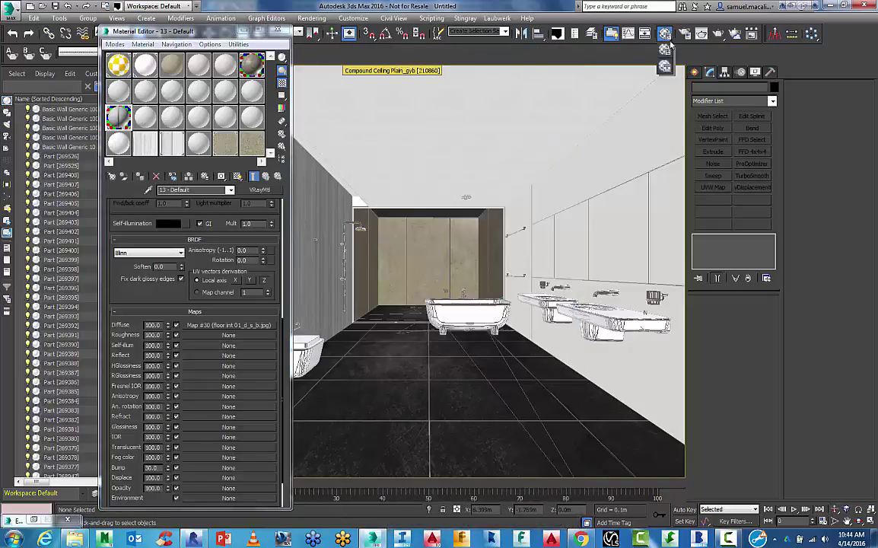
drag(665, 34, 667, 57)
drag(195, 32, 132, 25)
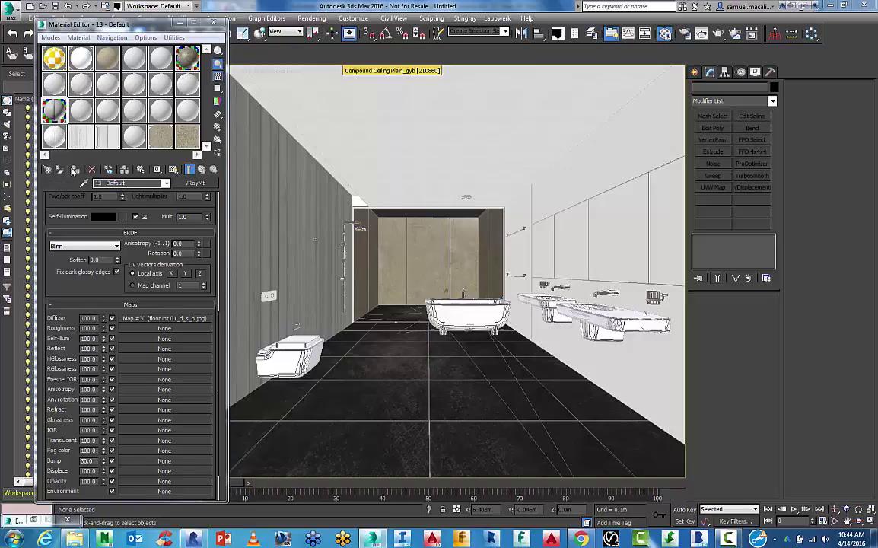
click(47, 171)
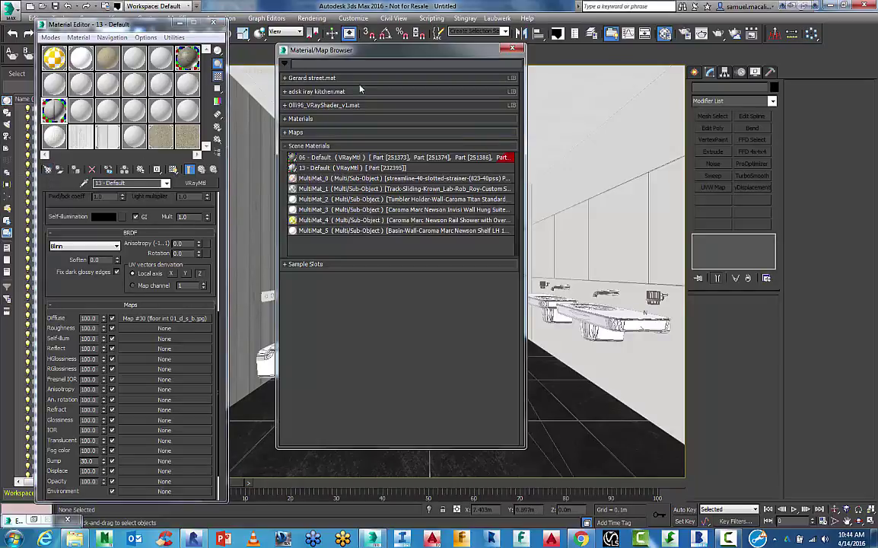
- Create the material library bathroom demo.mat in the data folder under youtube videos, revit-3ds max on drive E, replacing the existing file
right_click(308, 149)
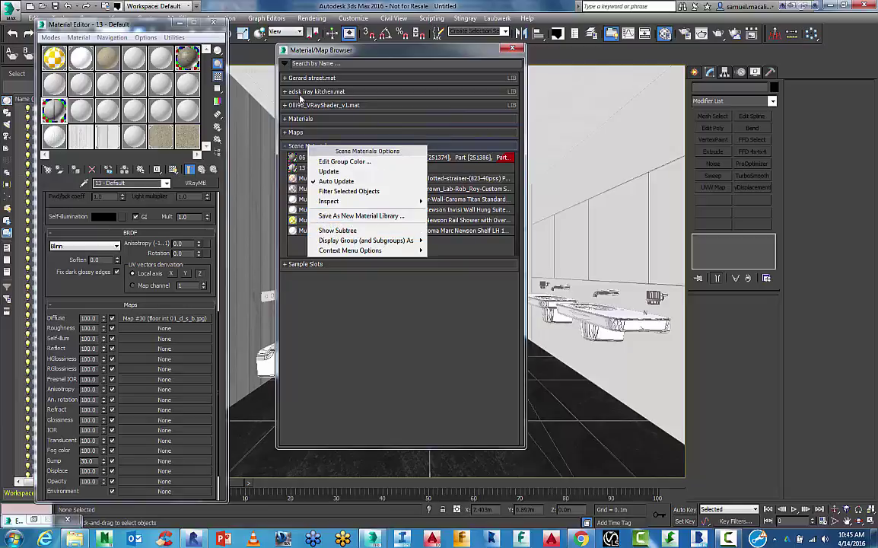
click(285, 64)
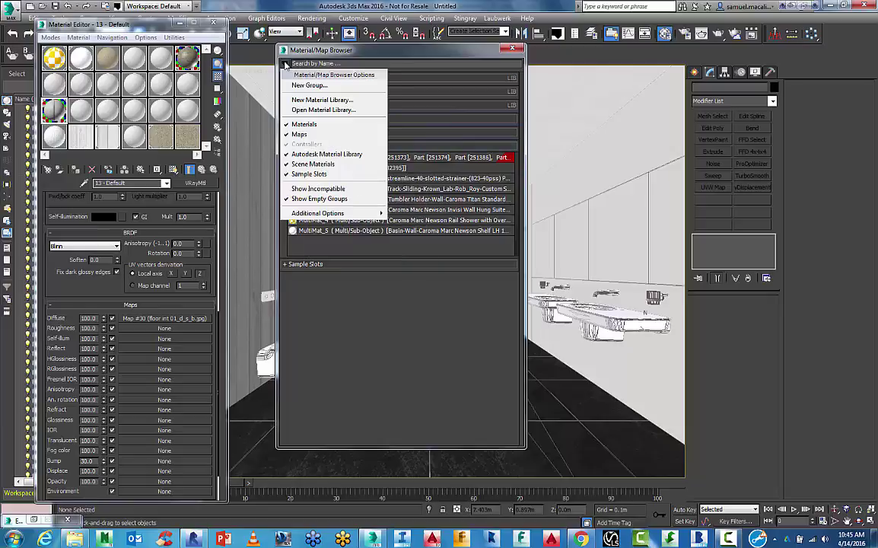
click(308, 102)
click(368, 26)
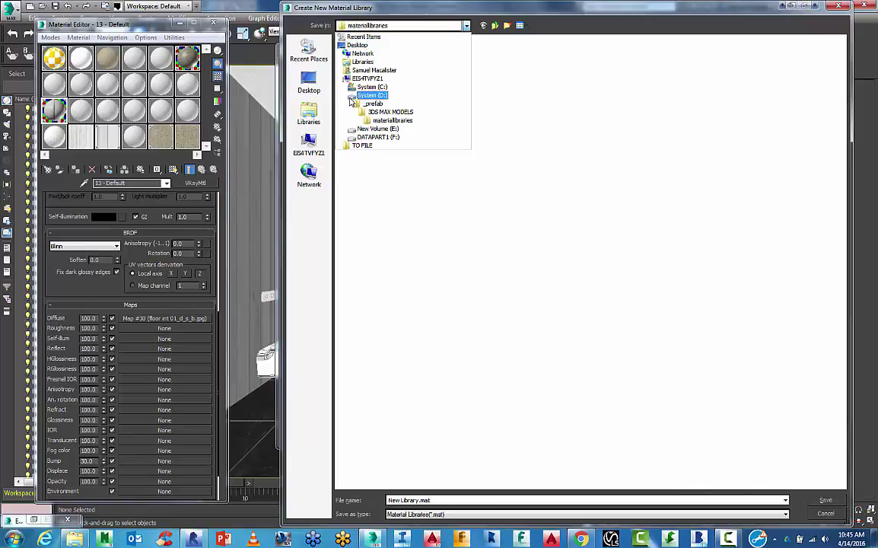
click(378, 129)
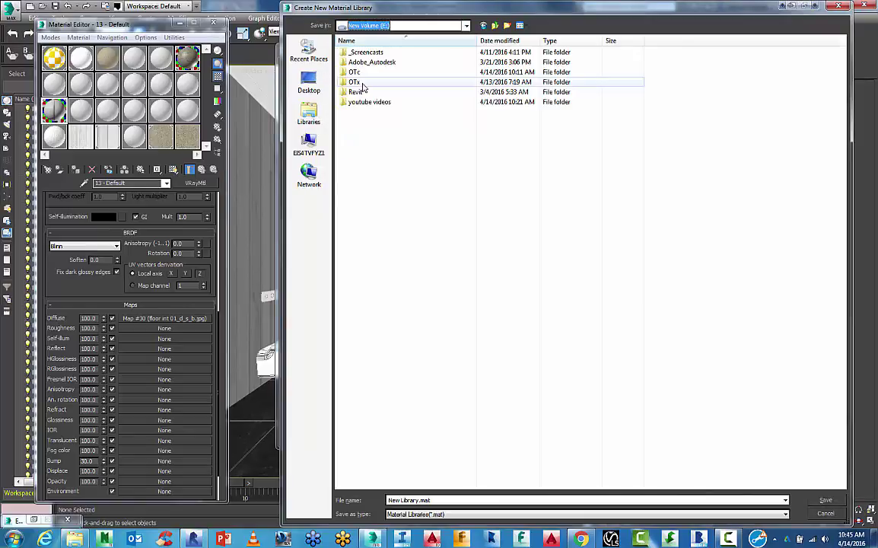
double_click(369, 102)
double_click(370, 82)
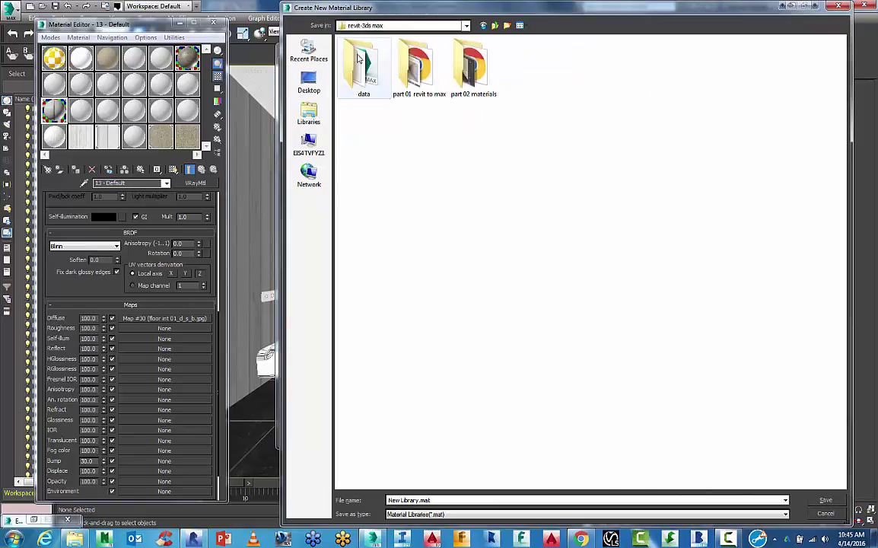
double_click(371, 85)
click(364, 76)
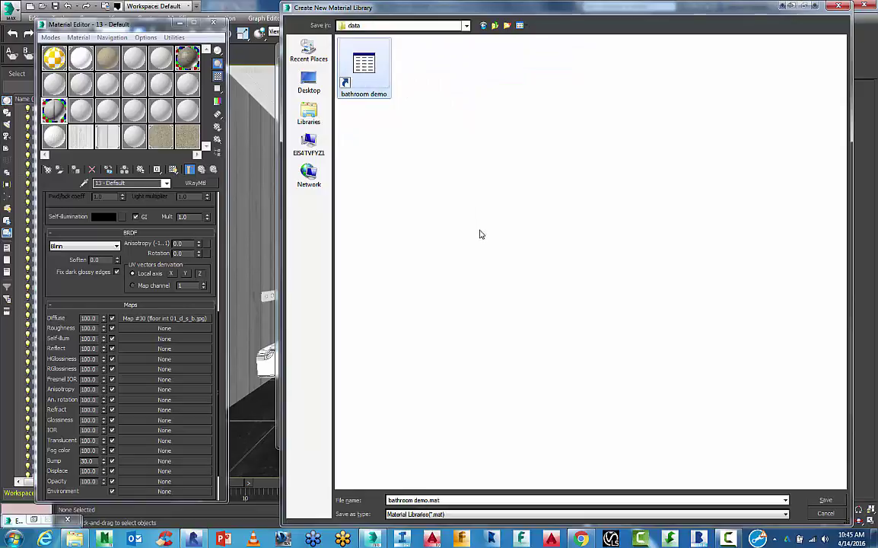
key(Return)
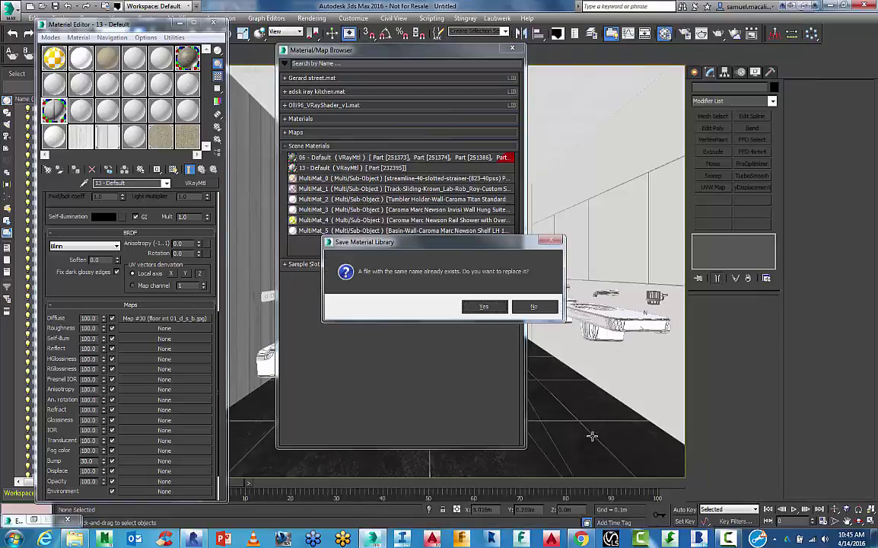
click(480, 306)
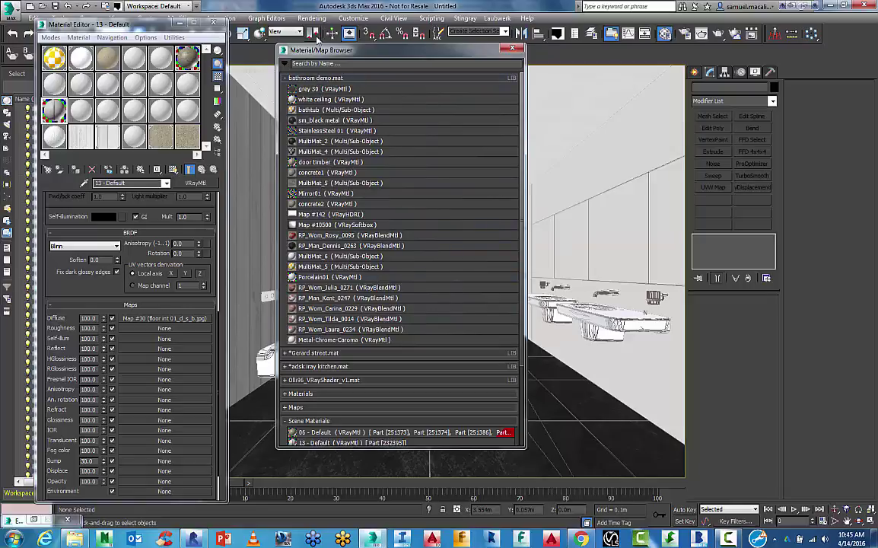
- Copy the white ceiling, grey 30, bathtub, sm_black metal and StainlessSteel 01 library materials into consecutive second-row sample slots
drag(321, 50, 375, 50)
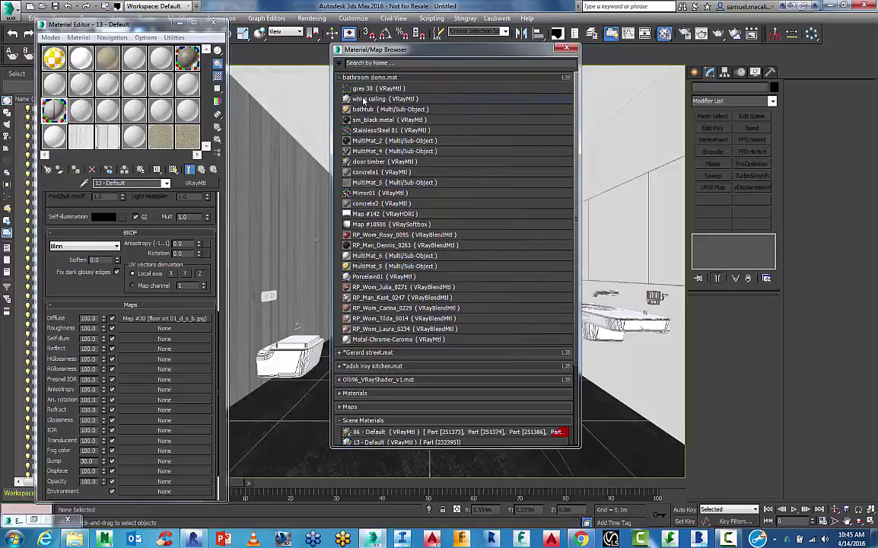
drag(364, 99, 51, 85)
drag(368, 89, 81, 84)
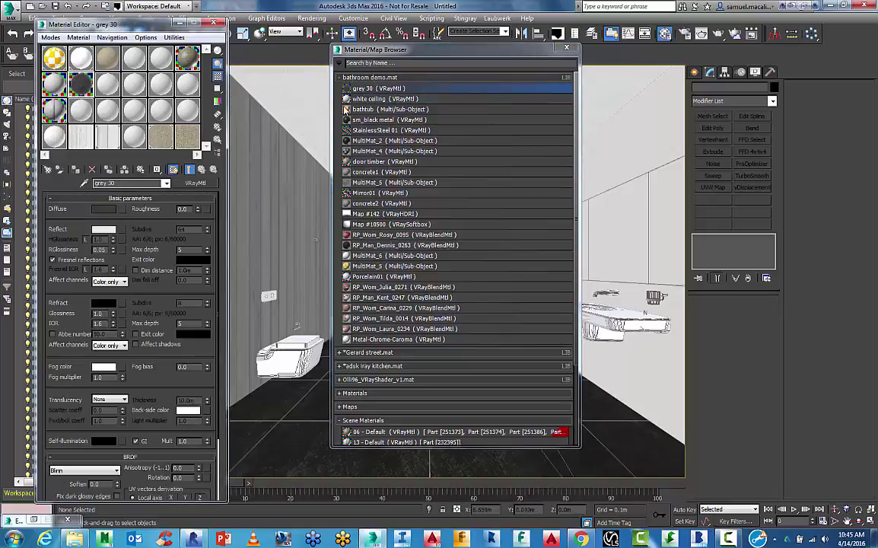
drag(348, 109, 108, 83)
drag(368, 120, 134, 83)
drag(354, 132, 143, 82)
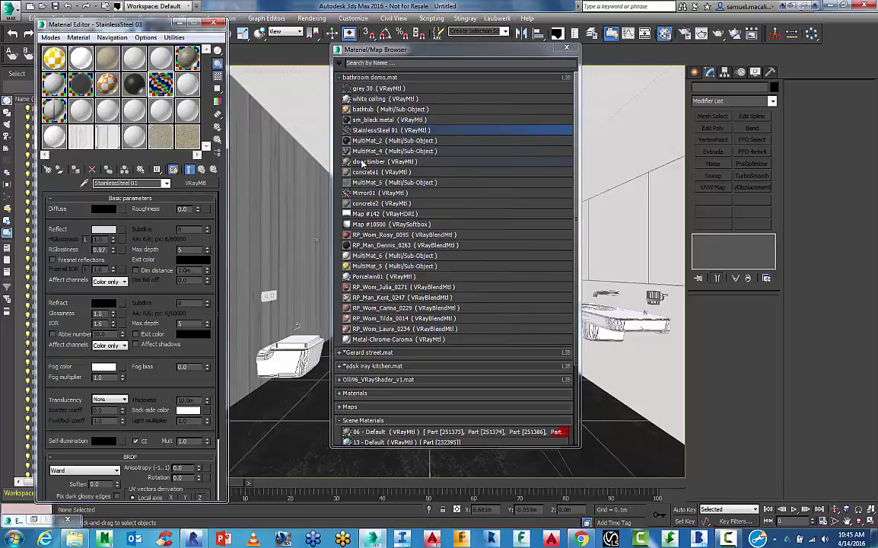
- Load Mirror01, the yellow MultiMat_5, Porcelain01 and Metal-Chrome-Caroma into further sample slots, and close the Material/Map Browser
drag(364, 175, 167, 80)
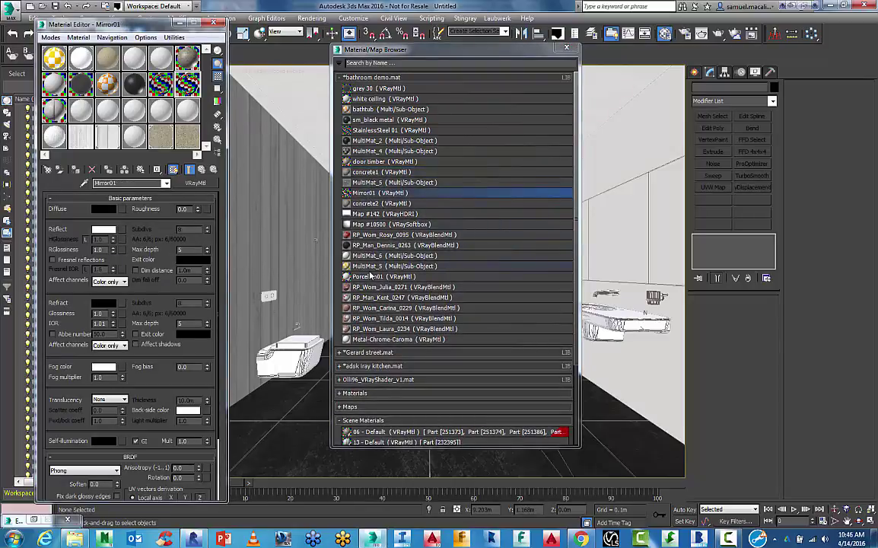
drag(357, 265, 81, 113)
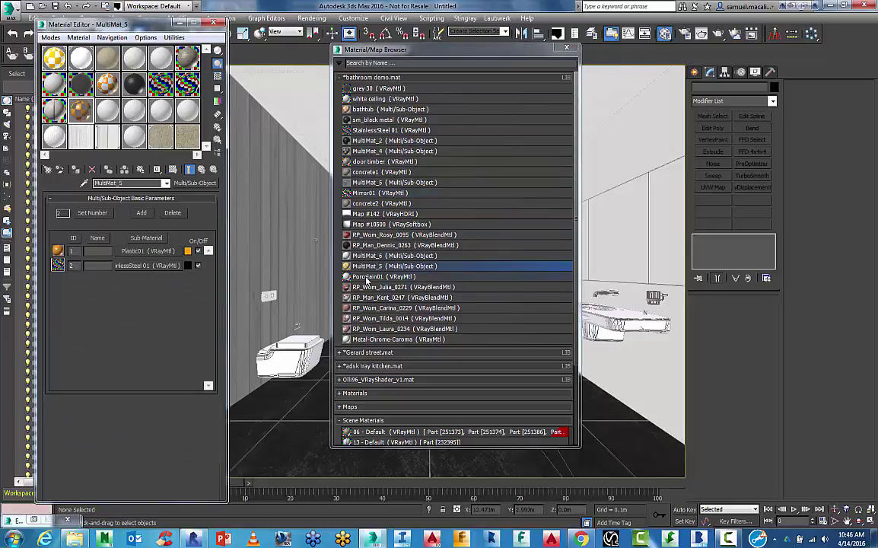
drag(367, 280, 111, 113)
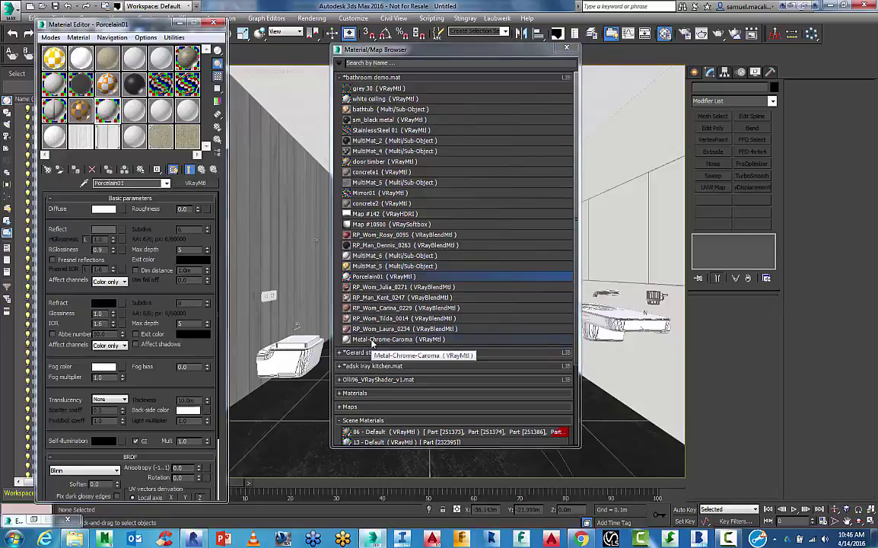
click(372, 340)
drag(372, 342, 128, 106)
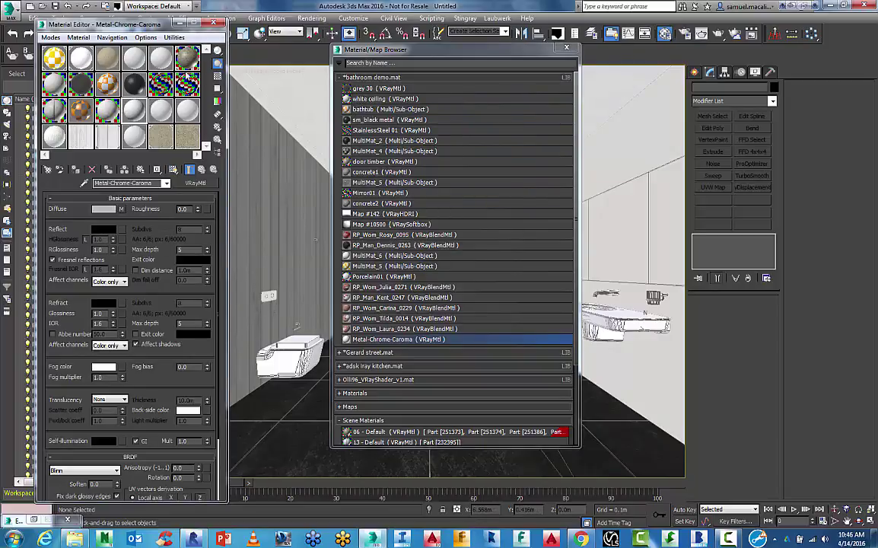
click(566, 48)
- Select the ceiling, move the Material Editor off the Scene Explorer, and widen the object list to show longer names
click(362, 156)
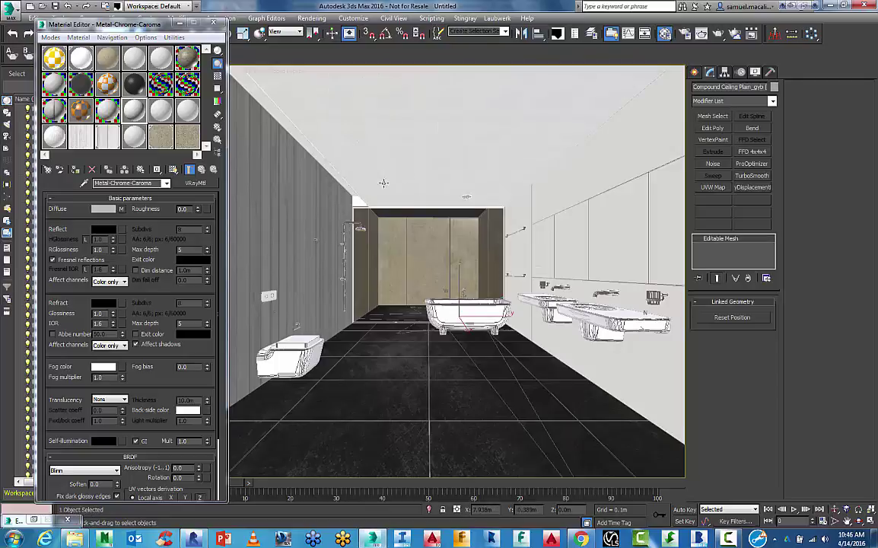
drag(146, 25, 499, 69)
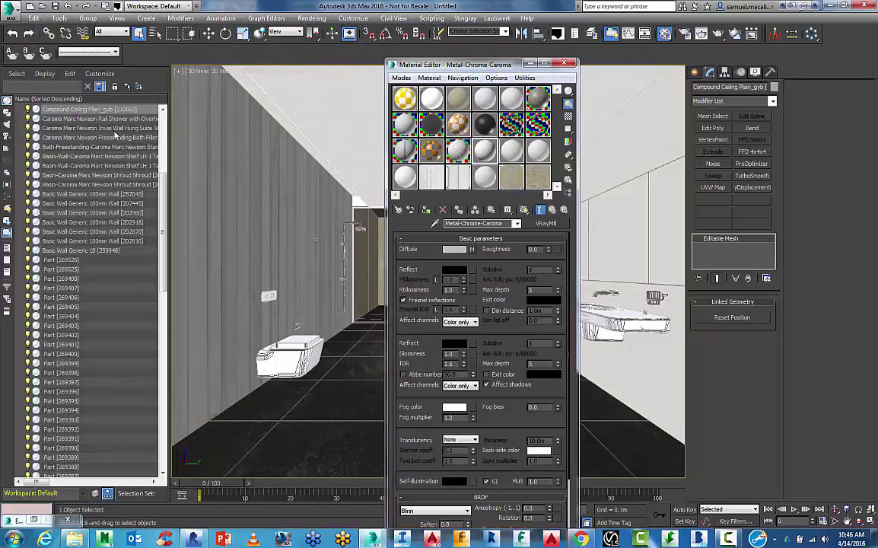
drag(455, 72, 541, 69)
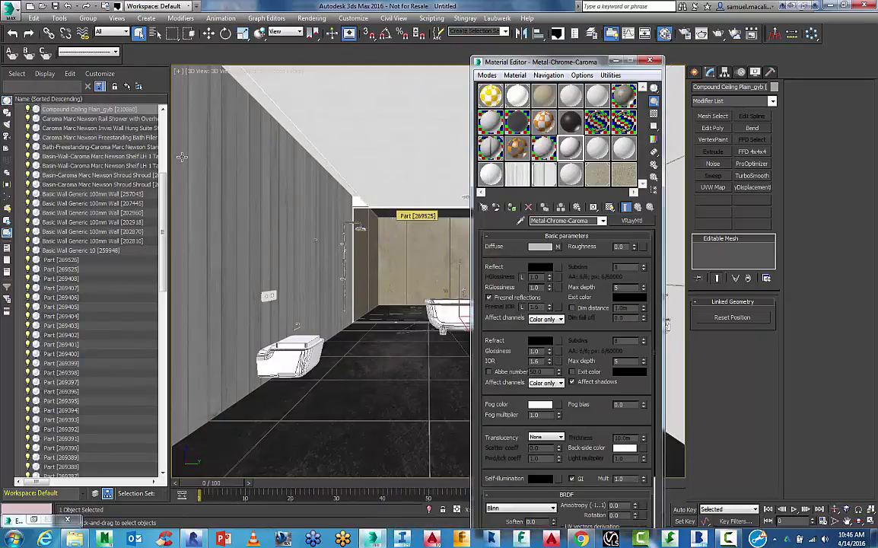
drag(167, 141, 203, 141)
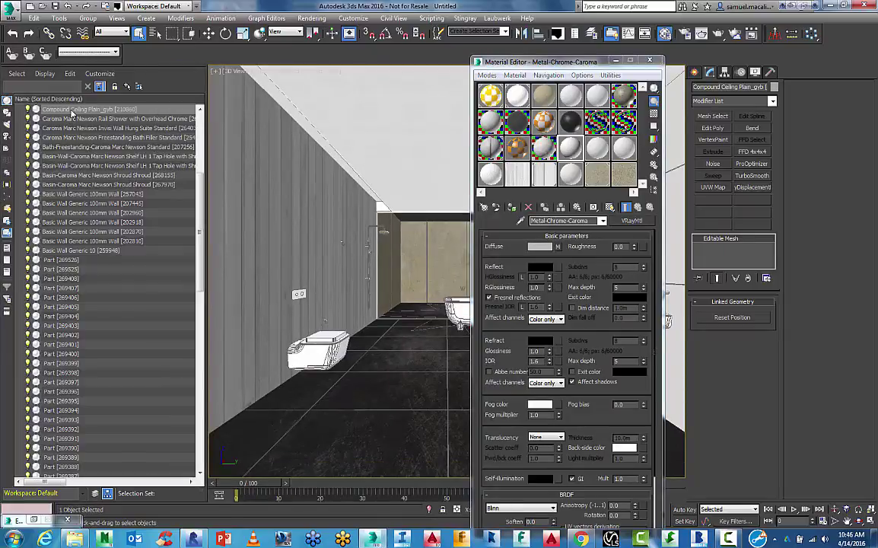
- Assign the white ceiling material to the six Basic Wall Generic 100mm walls and hide these walls
click(75, 194)
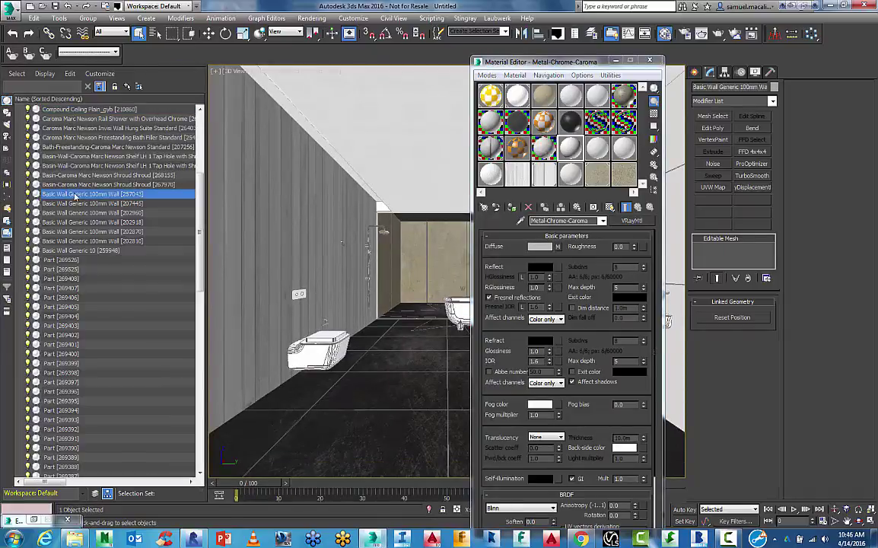
shift+click(78, 240)
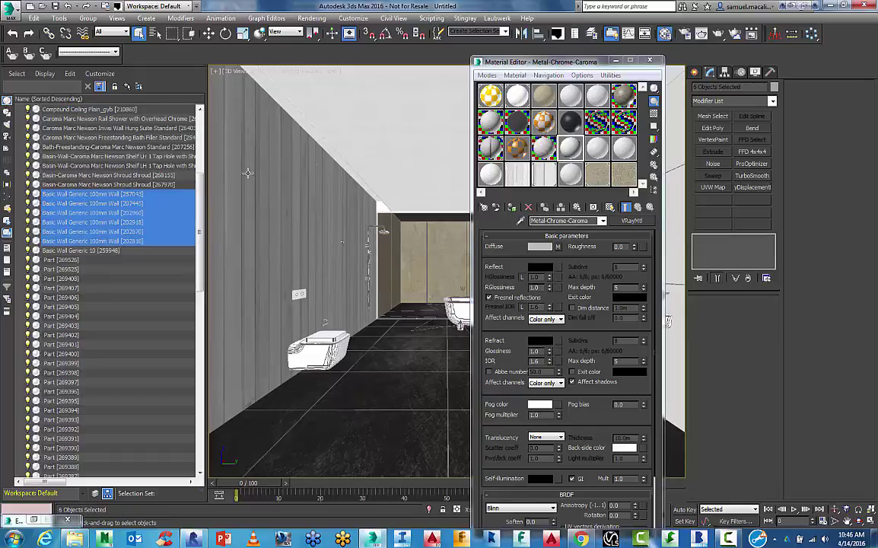
drag(531, 63, 705, 63)
click(29, 194)
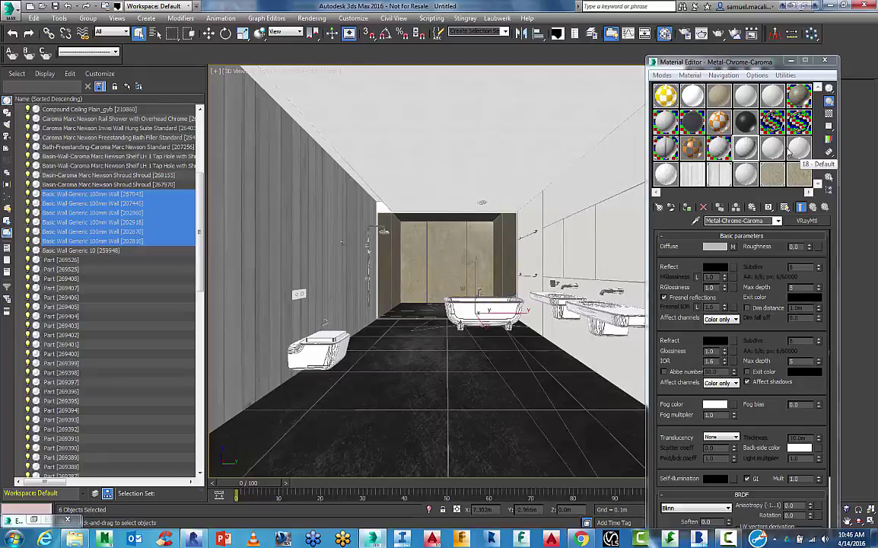
click(667, 123)
right_click(671, 124)
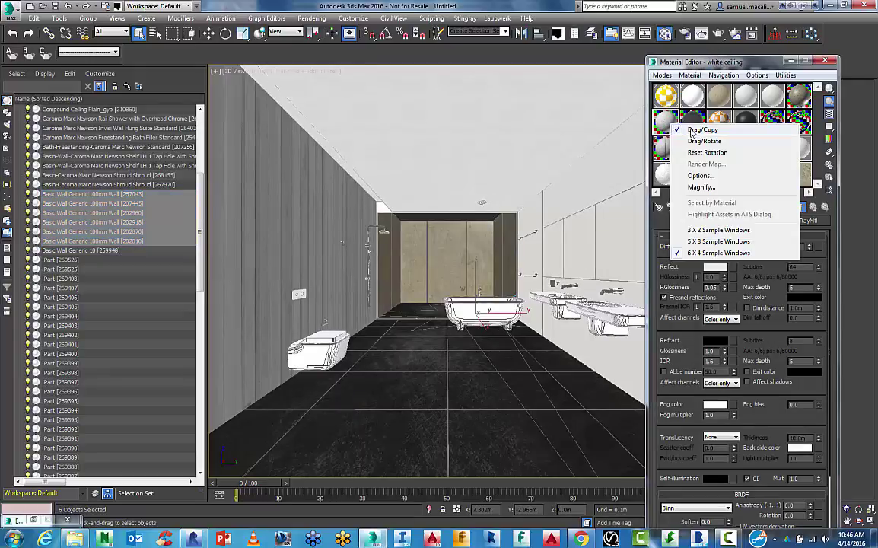
click(653, 219)
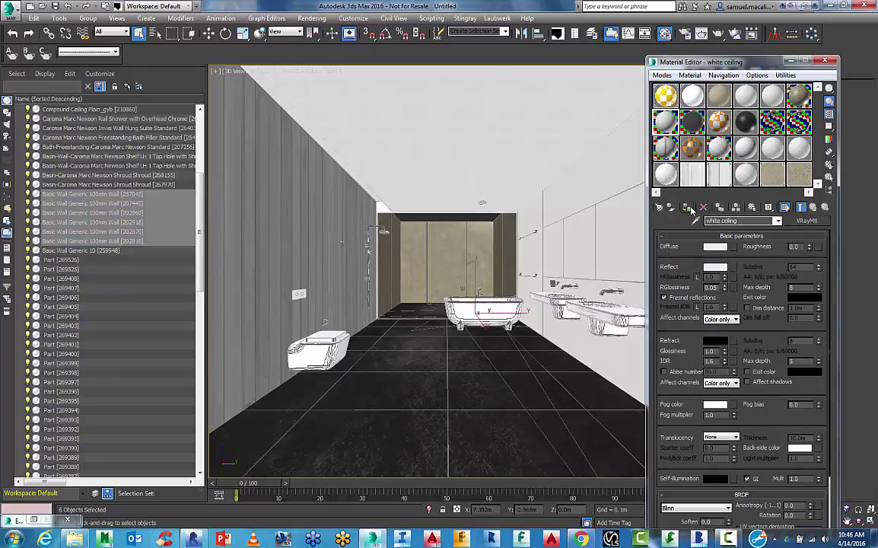
click(689, 208)
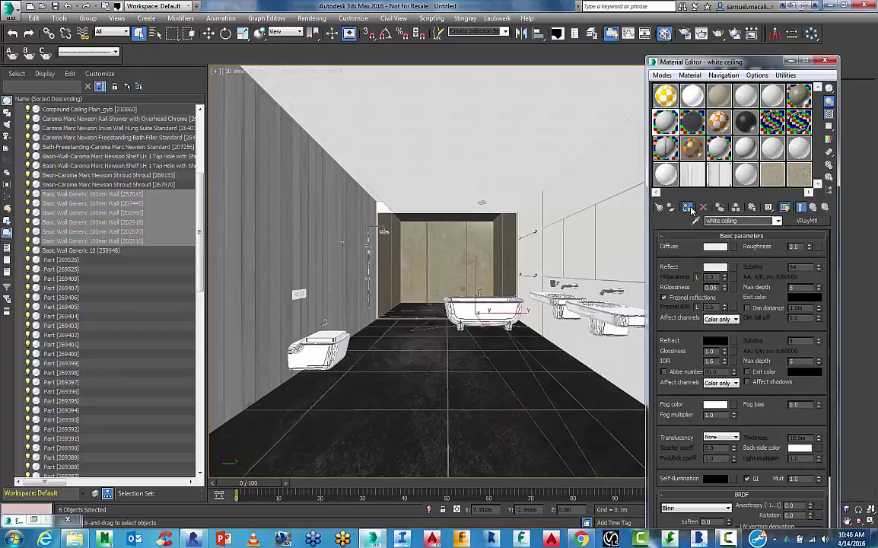
click(28, 195)
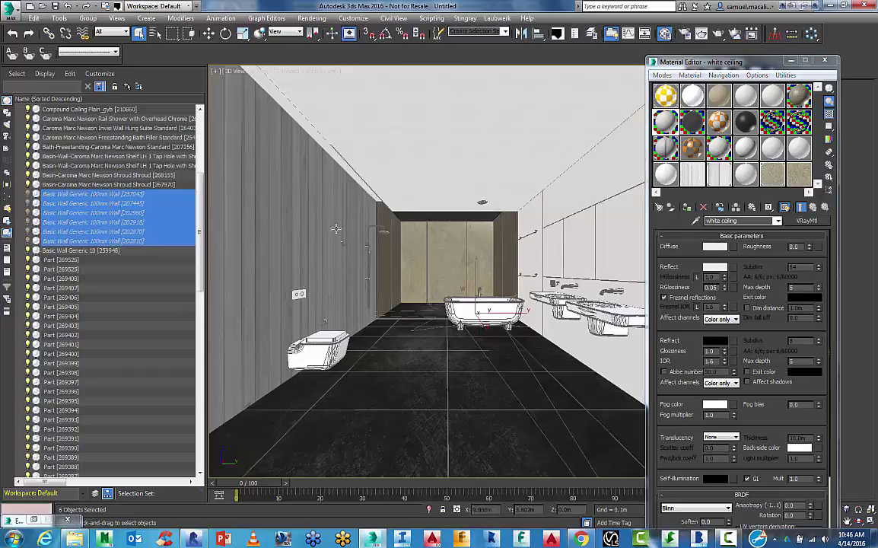
- Select the grey timber-clad wall part by its 13 - Default material and hide it
click(309, 240)
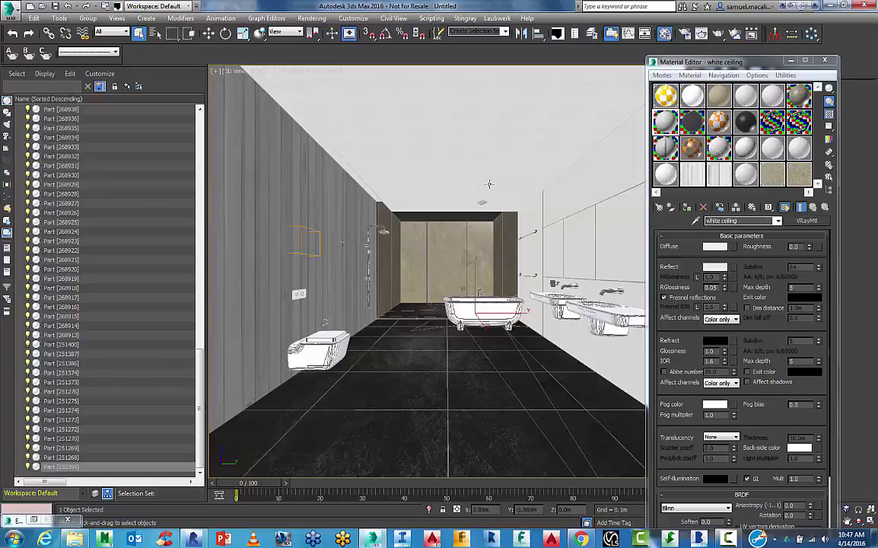
click(666, 148)
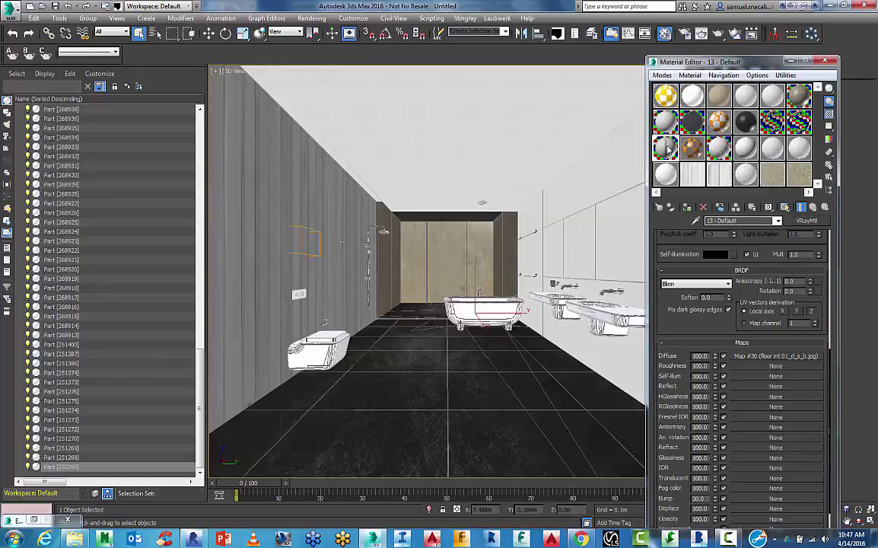
right_click(667, 150)
click(704, 225)
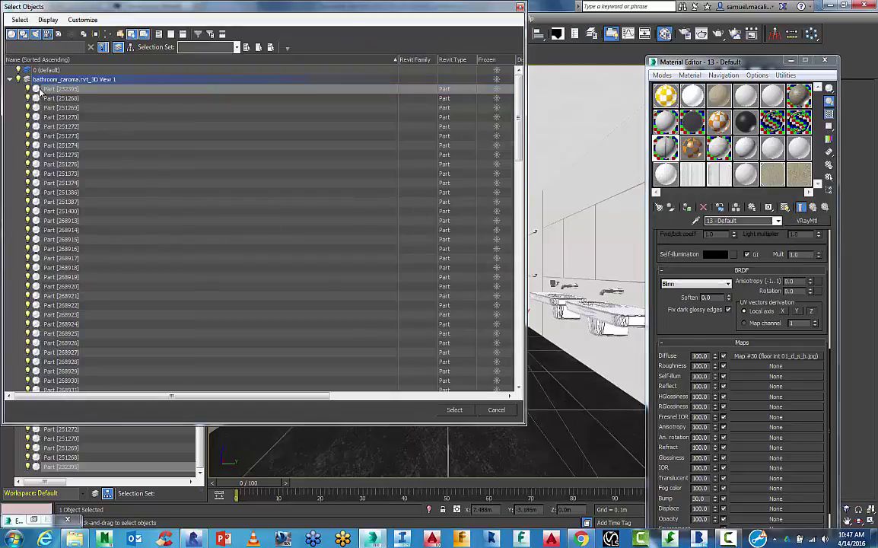
click(455, 409)
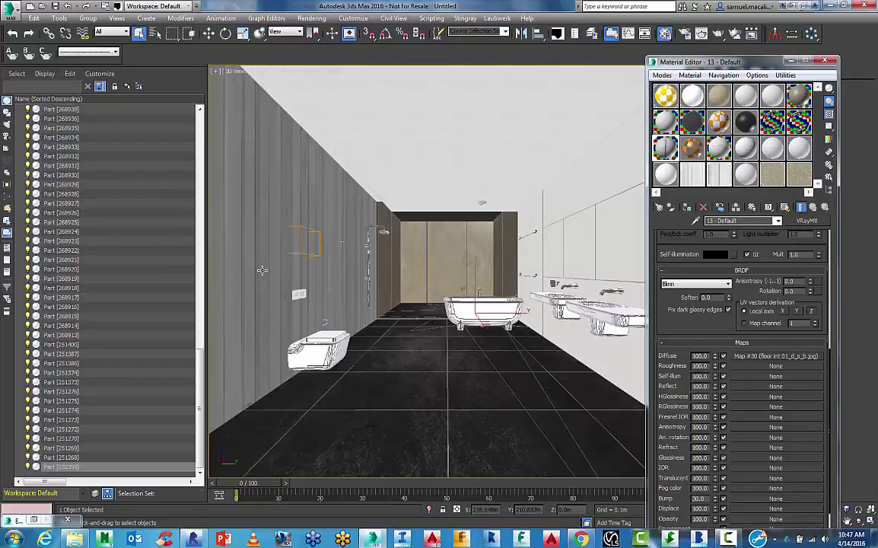
right_click(261, 265)
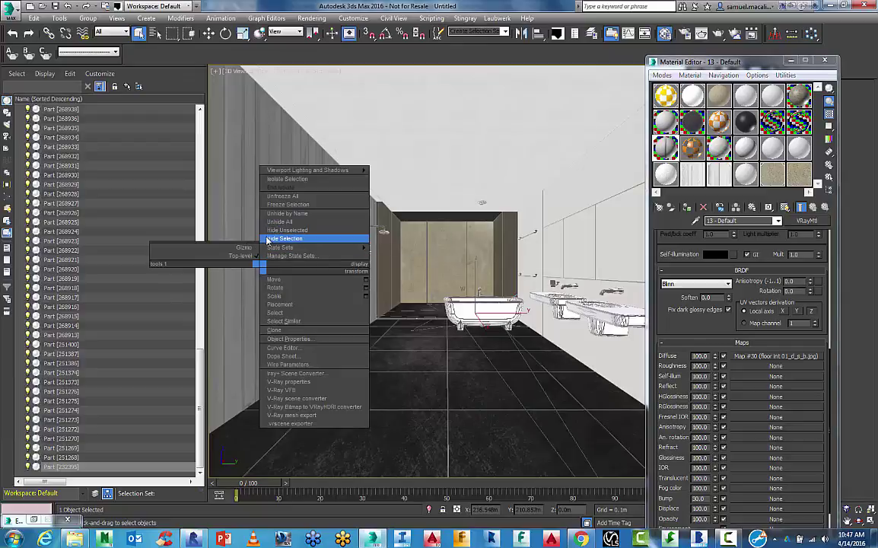
click(283, 238)
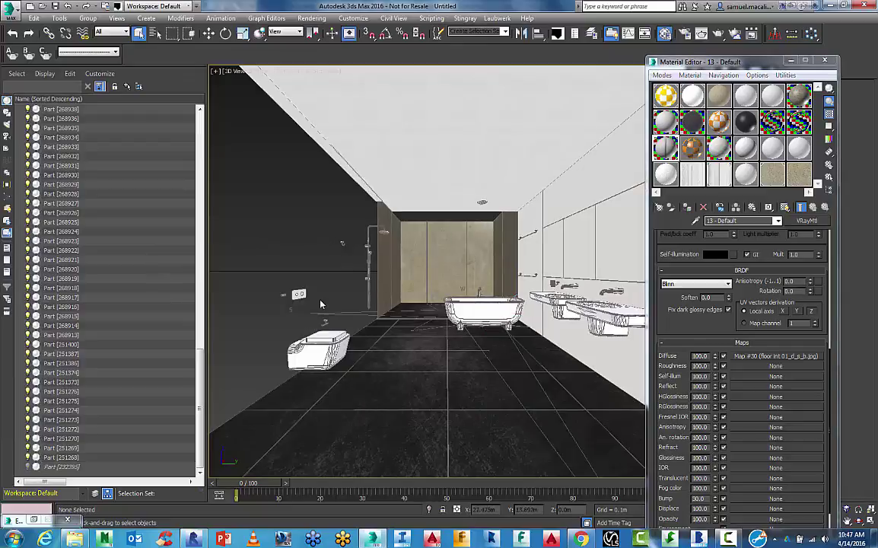
- Load the toilet suite's MultiMat_3 material into a sample slot and replace its sub-material 2 with Porcelain01
click(298, 293)
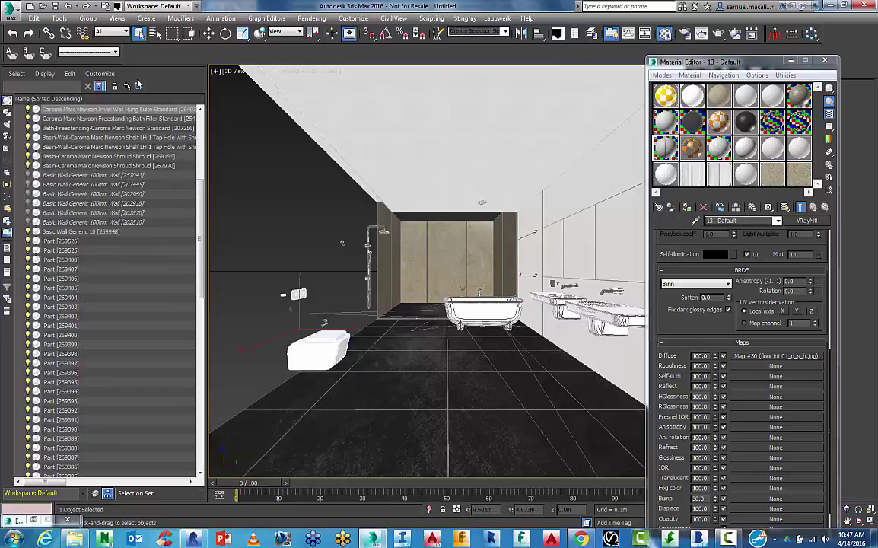
click(693, 95)
click(695, 220)
click(498, 286)
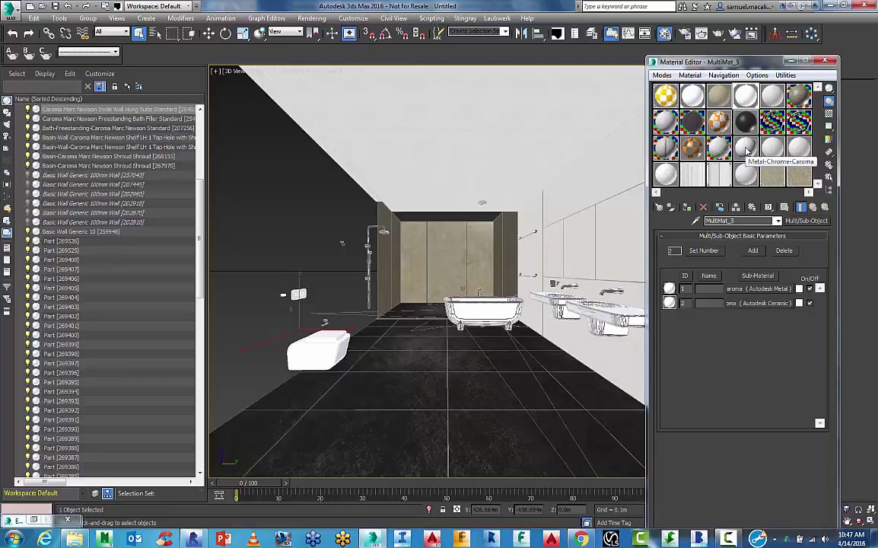
drag(718, 145, 769, 305)
click(717, 332)
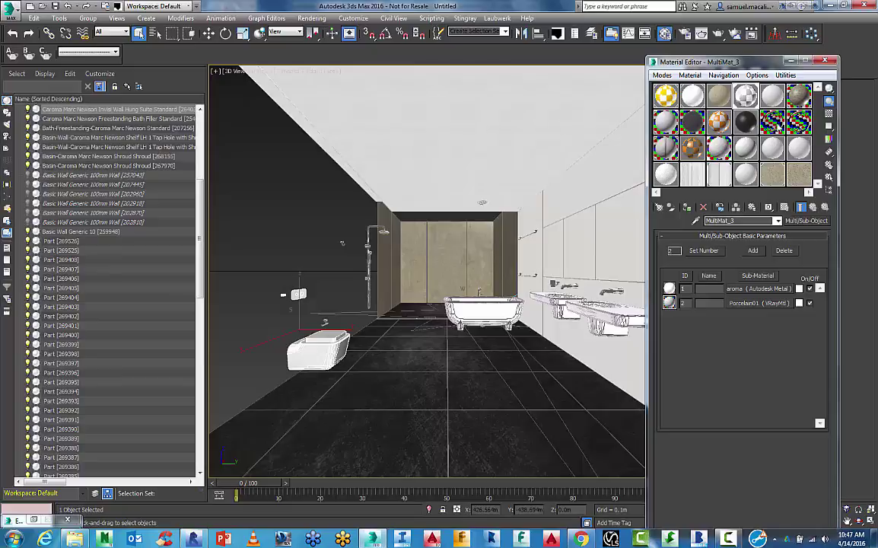
- Replace MultiMat_3's sub-material 1 with StainlessSteel 01 and hide the wall-hung toilet suite
click(772, 121)
click(693, 96)
drag(756, 274, 755, 290)
click(727, 334)
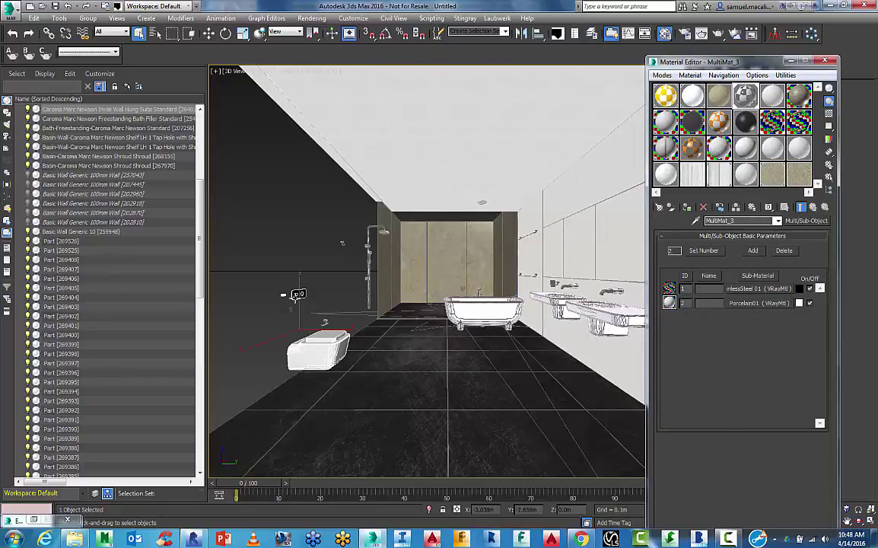
click(27, 109)
- Assign the bathtub material to the freestanding bath
click(67, 119)
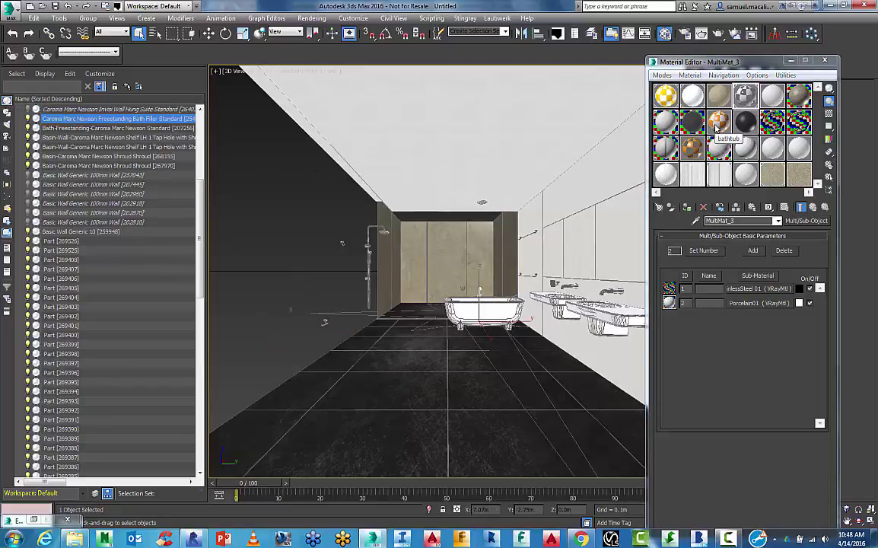
drag(718, 125, 512, 310)
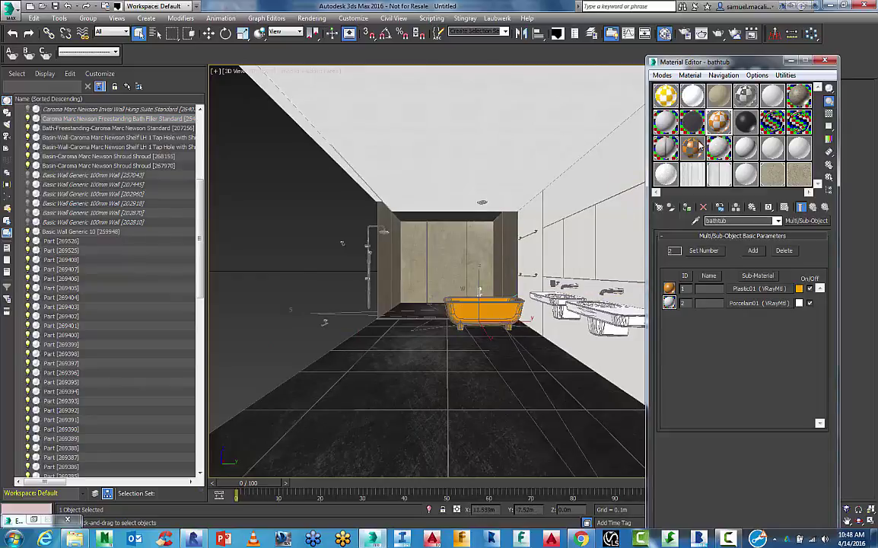
click(701, 145)
drag(701, 147, 481, 326)
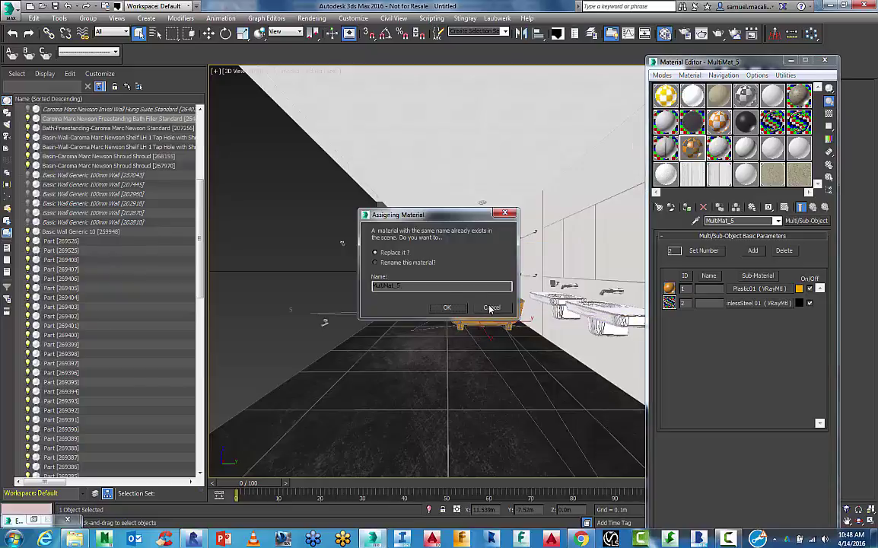
click(492, 307)
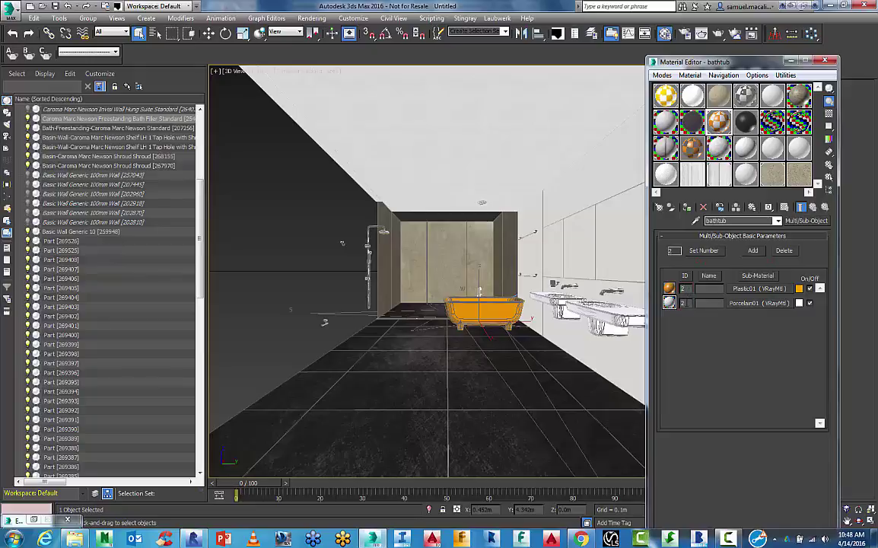
- Swap the bathtub material's IDs so Plastic01 uses ID 2 and Porcelain01 uses ID 1
drag(686, 303, 669, 303)
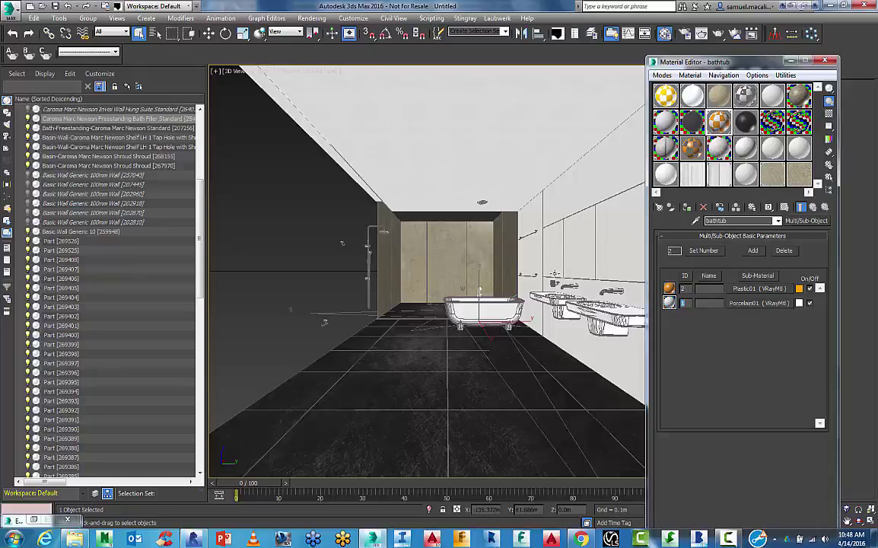
- Assign StainlessSteel 01 to the freestanding bath filler and hide the filler
click(28, 118)
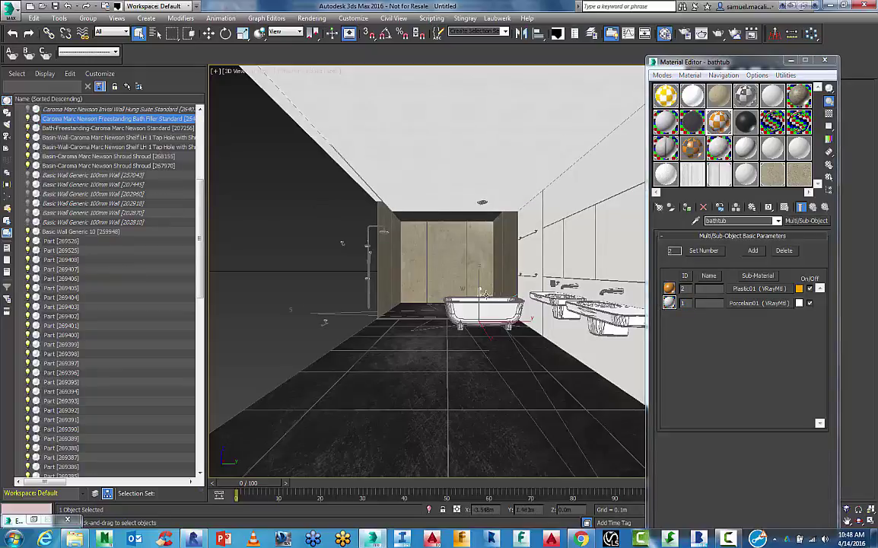
click(730, 220)
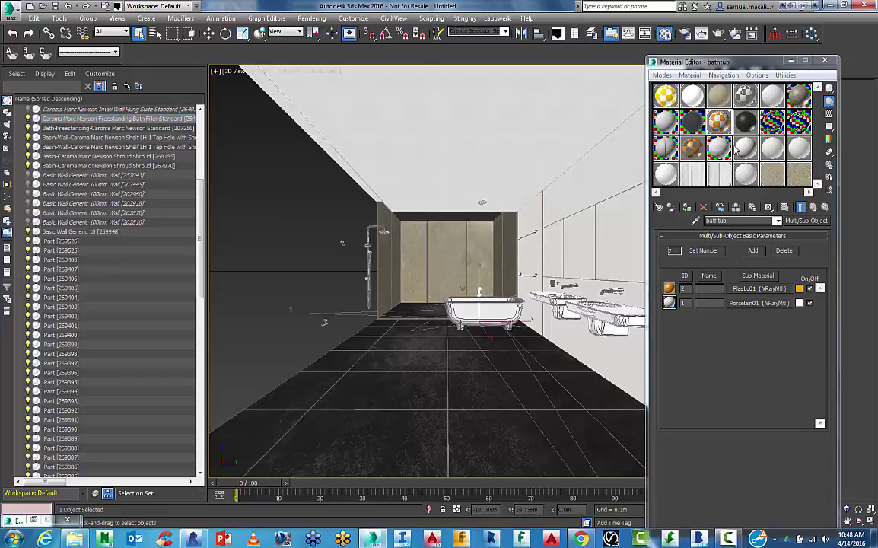
click(746, 123)
right_click(748, 123)
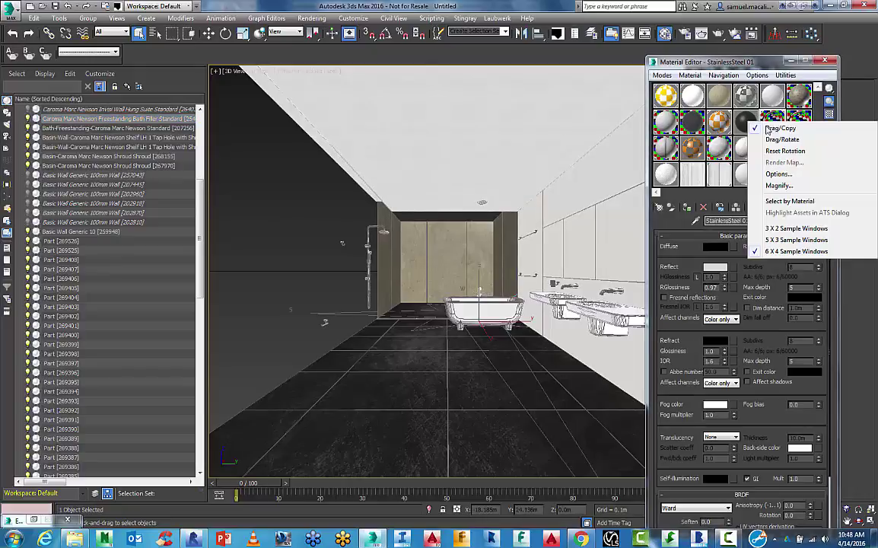
click(686, 207)
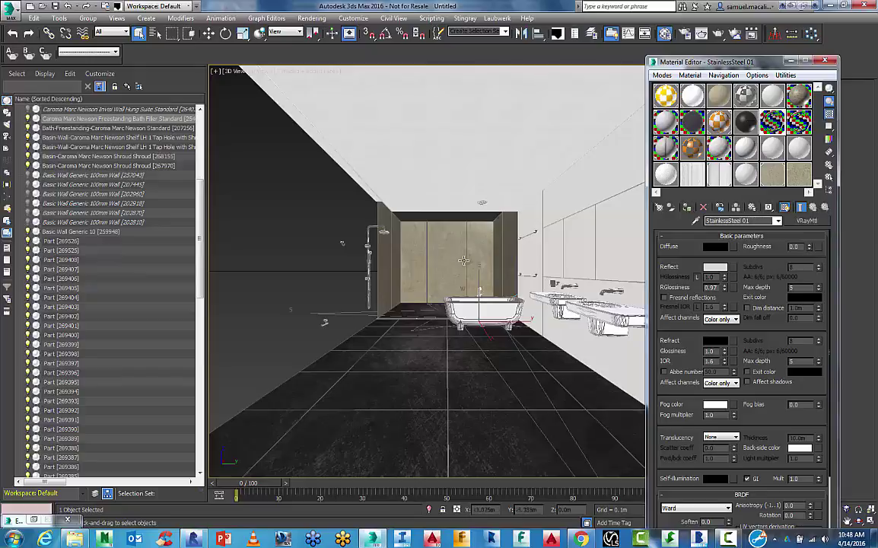
click(29, 119)
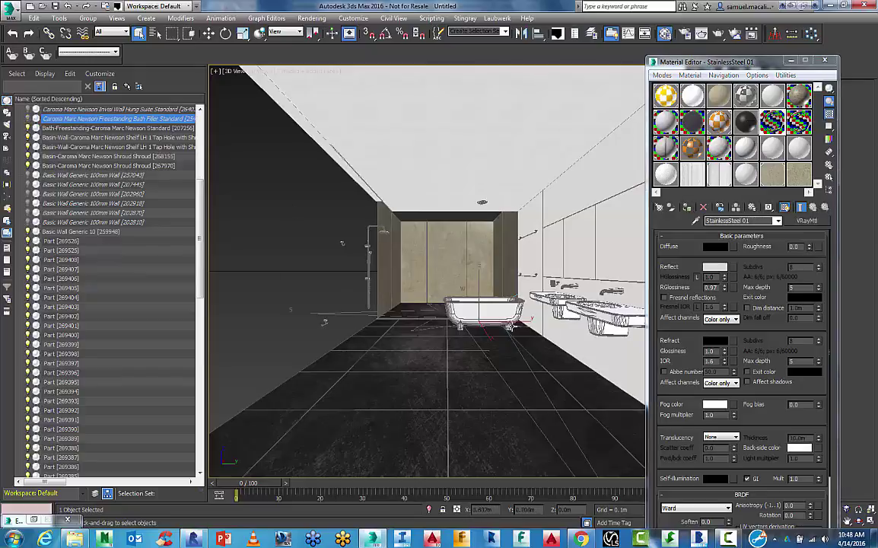
- Select the freestanding bath, bring up its bathtub material and hide the bath
click(508, 310)
click(718, 122)
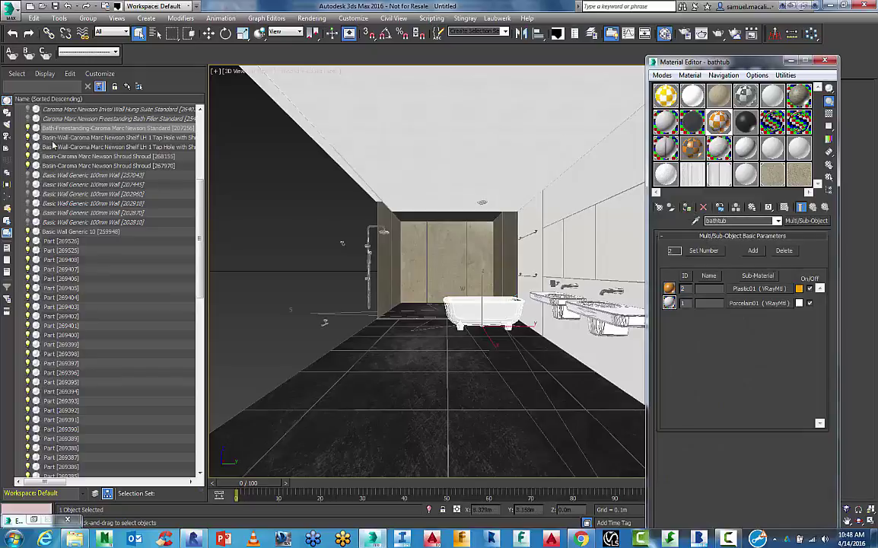
click(28, 128)
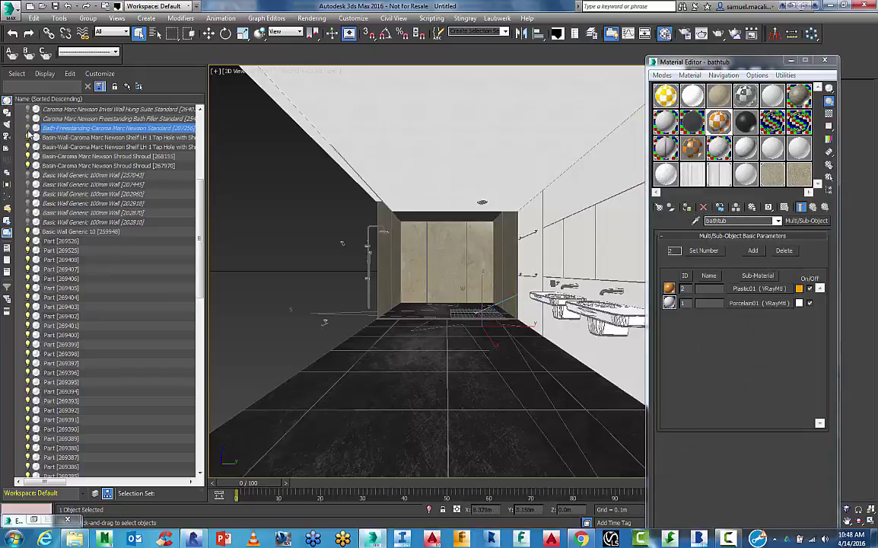
- Assign Porcelain01 to the two wall basins and their two shrouds, and hide all four objects
click(89, 138)
ctrl+click(87, 146)
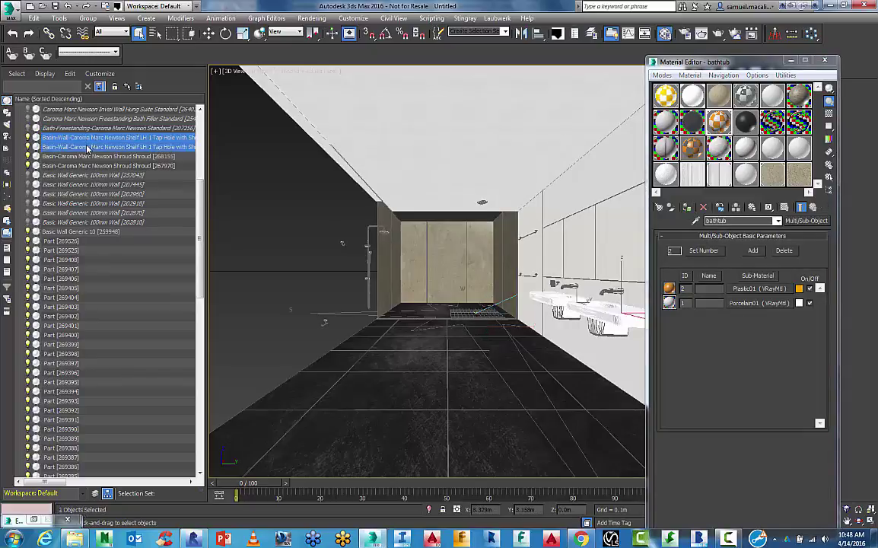
ctrl+click(86, 157)
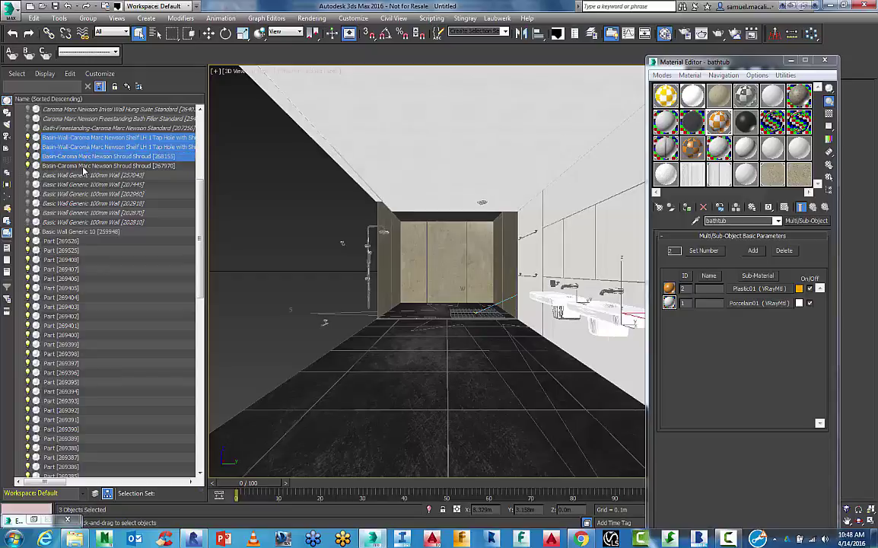
ctrl+click(84, 166)
right_click(720, 148)
click(687, 208)
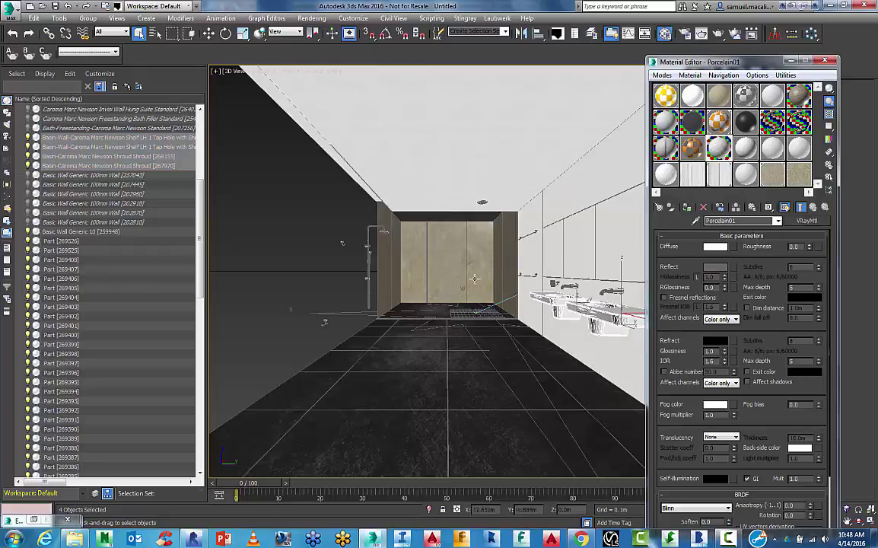
click(28, 165)
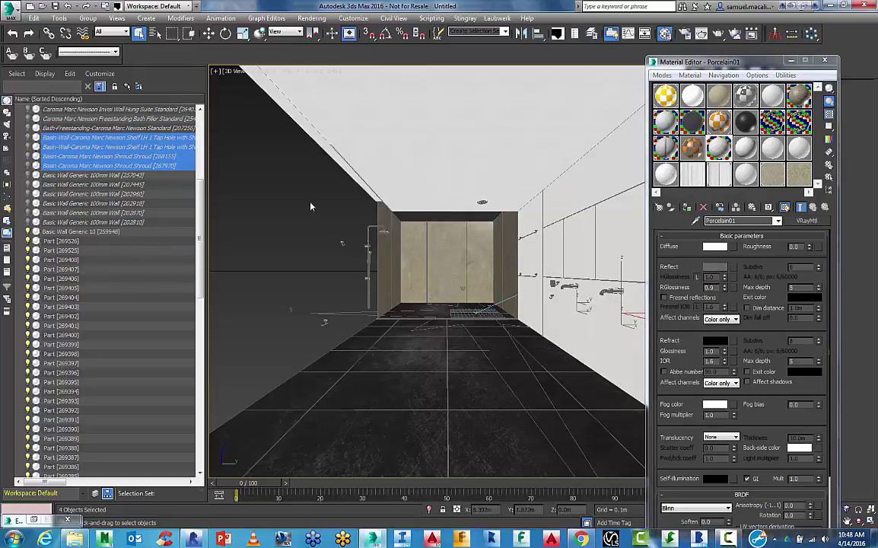
- Assign StainlessSteel 01 to the two wall-mounted basin mixers and hide them
click(567, 287)
ctrl+click(616, 291)
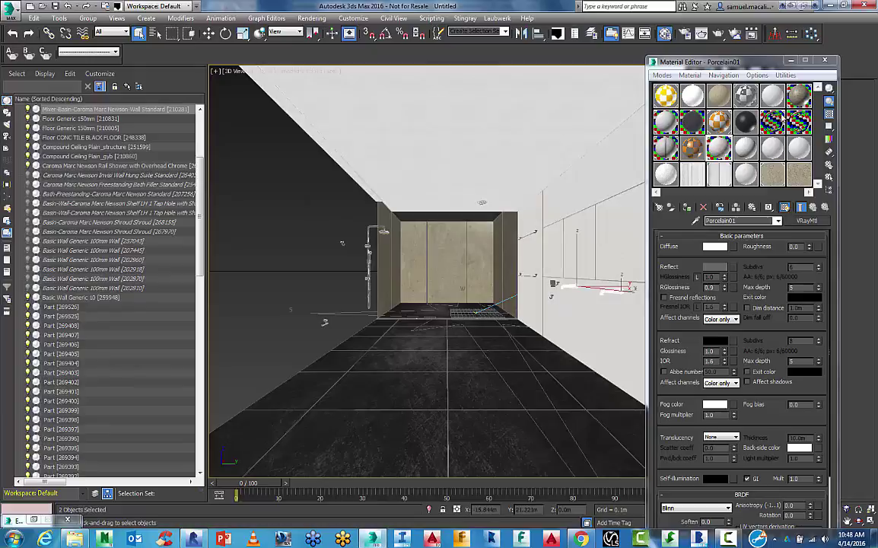
click(781, 119)
click(687, 210)
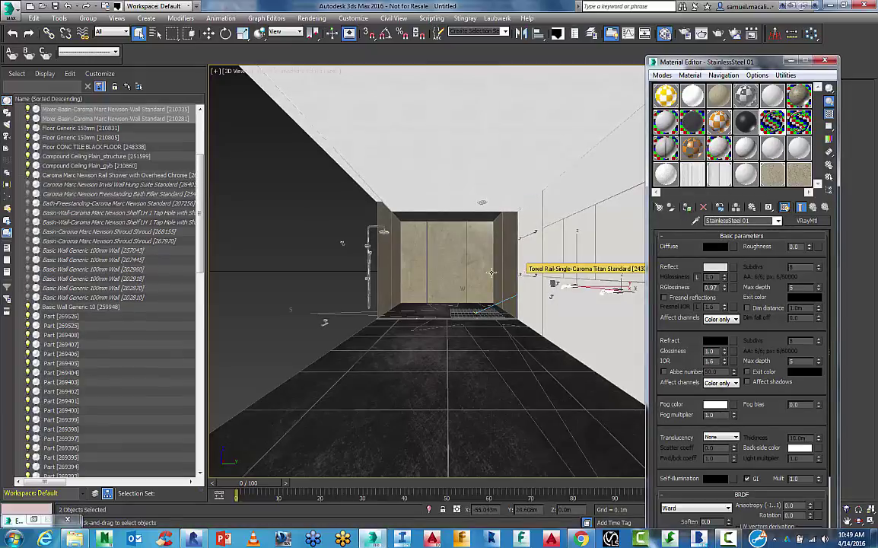
click(29, 118)
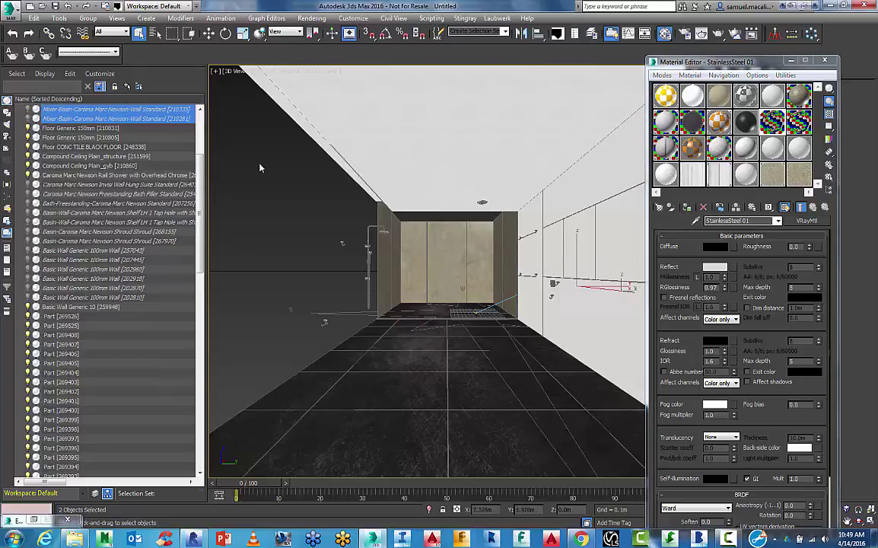
- Assign StainlessSteel 01 to the two towel rails and the toilet roll holder
click(530, 275)
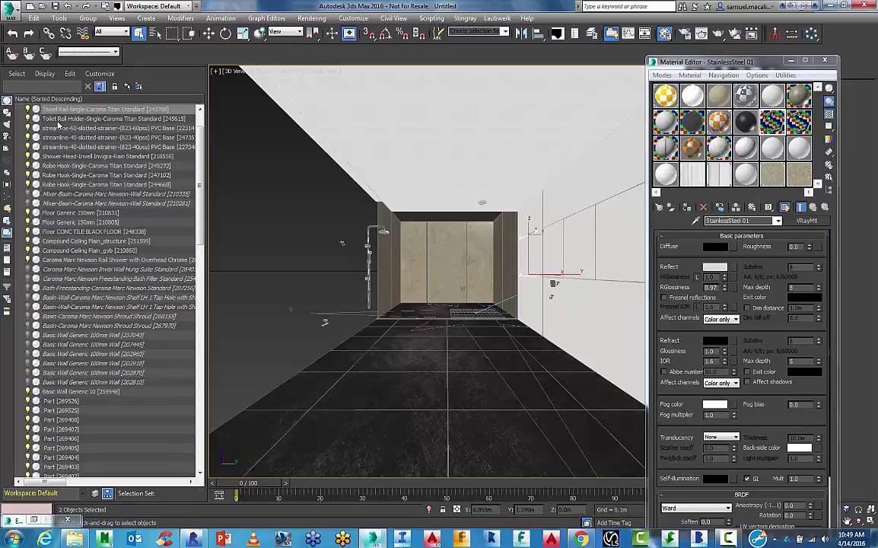
ctrl+click(58, 120)
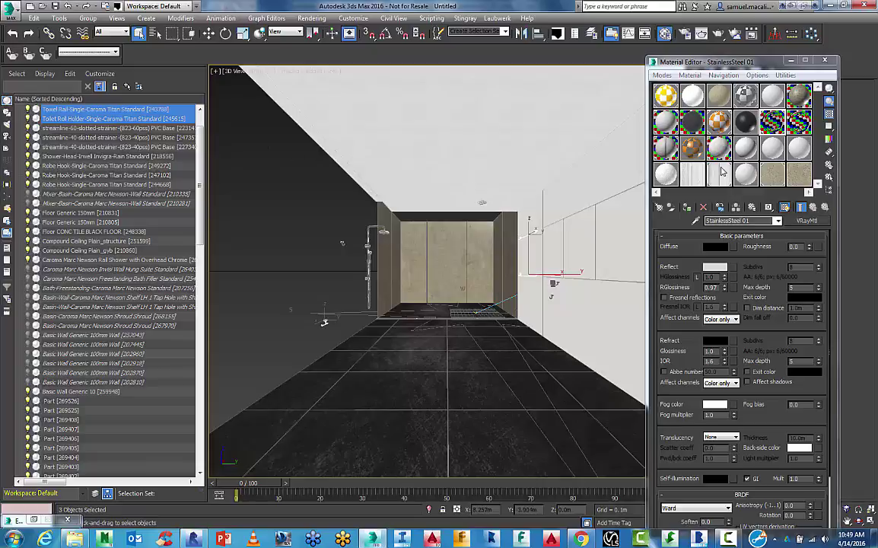
click(688, 210)
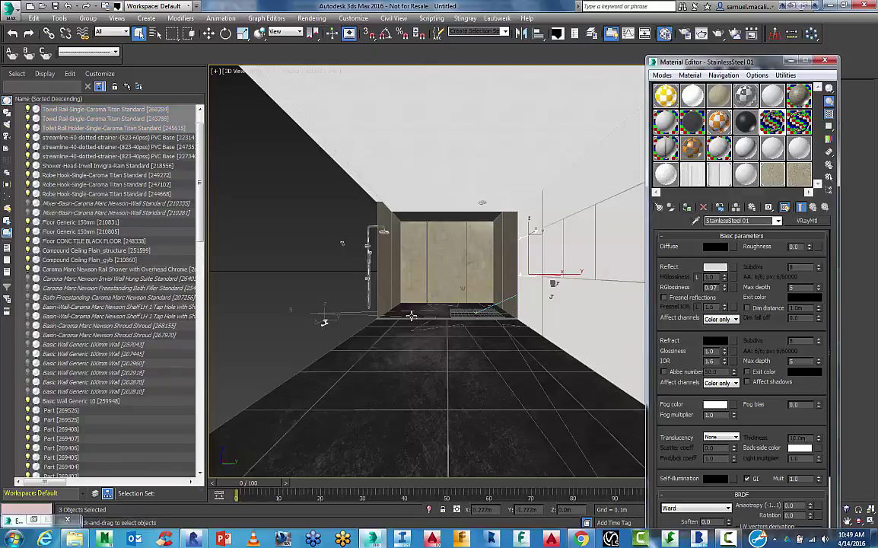
- Hide the rail shower, the robe hook beside it and the toilet roll holder together
click(371, 267)
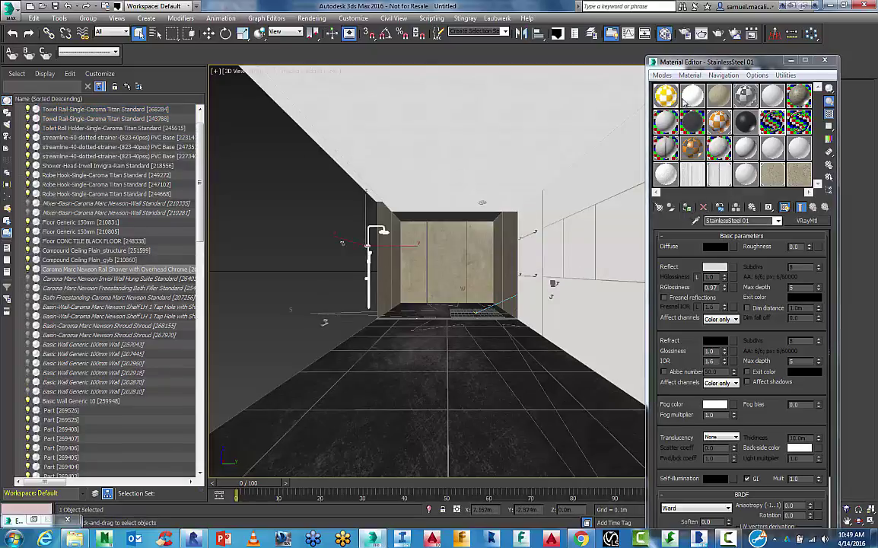
click(720, 124)
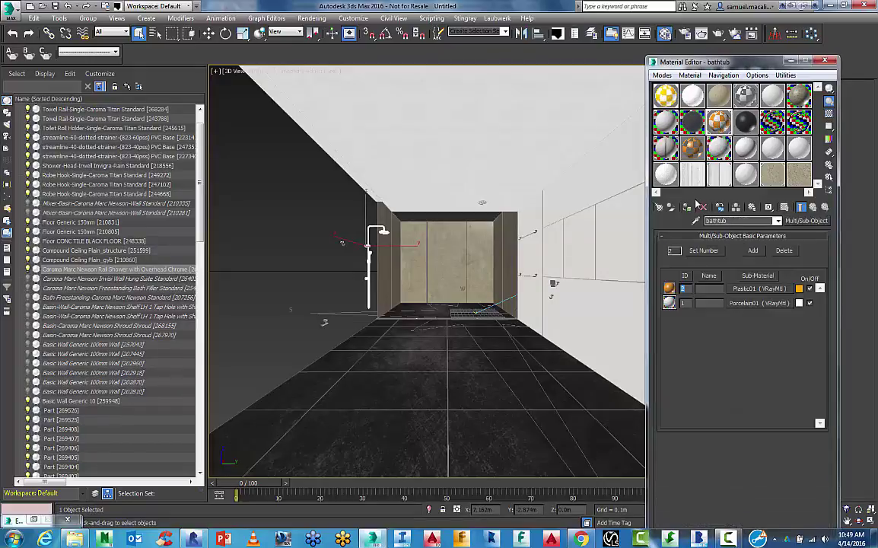
click(341, 238)
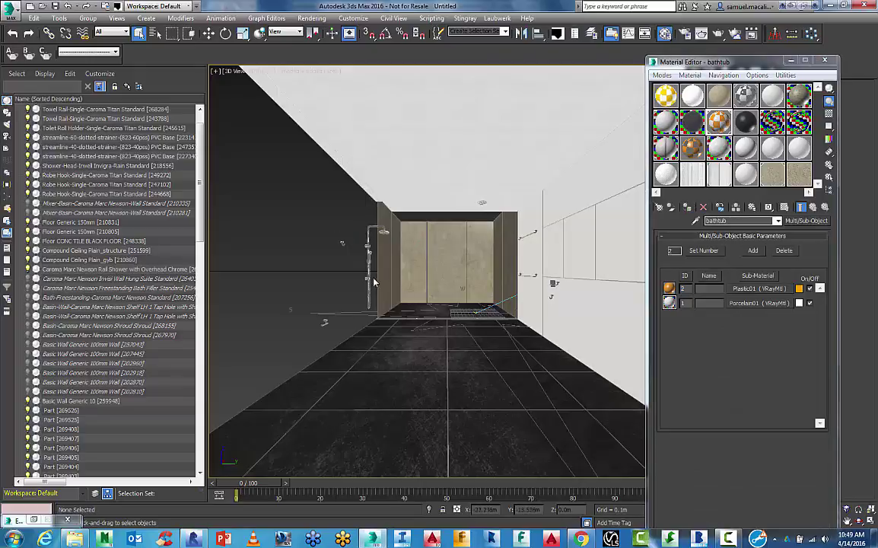
click(368, 275)
ctrl+click(342, 243)
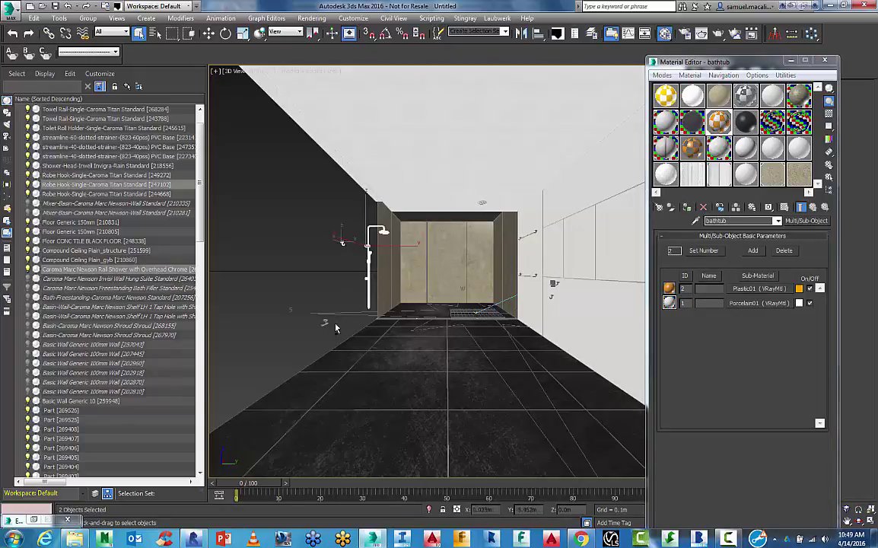
ctrl+click(291, 291)
right_click(322, 321)
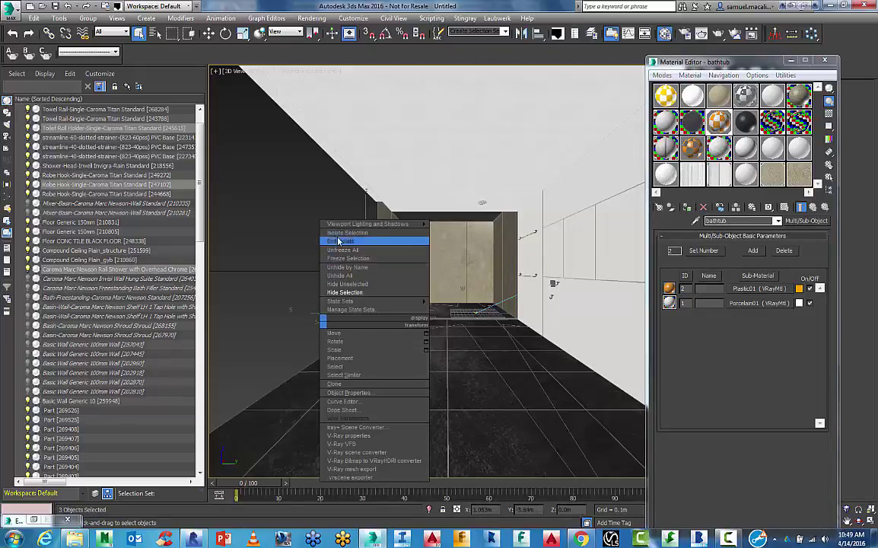
click(340, 293)
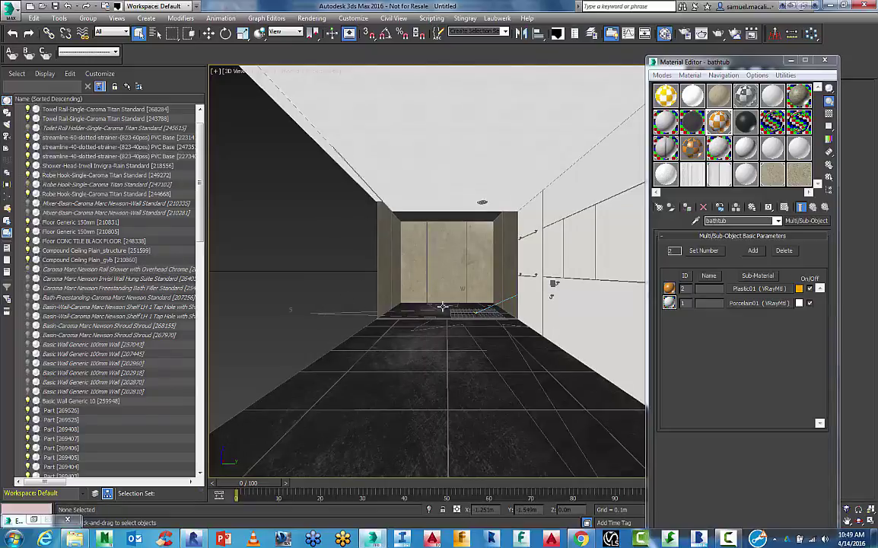
- Select the full run of Part objects in the scene list, from Part [269526] through Part [251268]
click(433, 350)
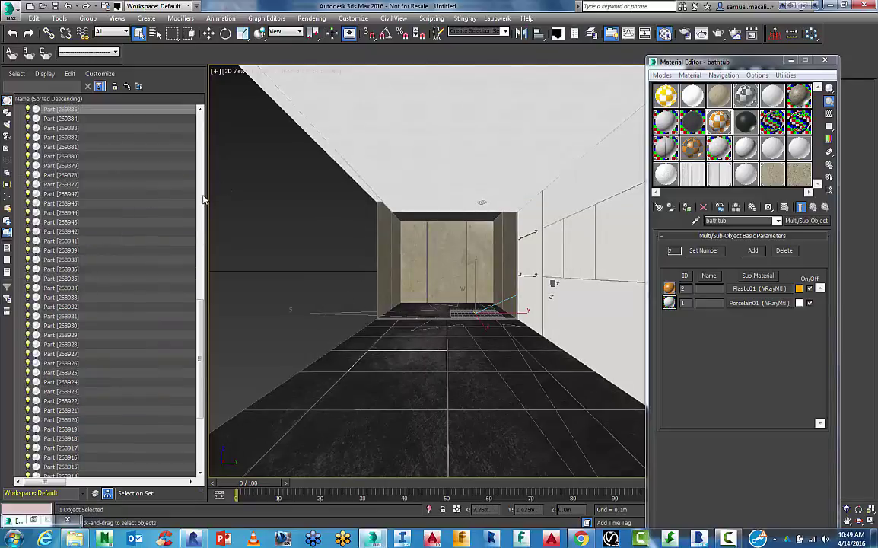
click(425, 359)
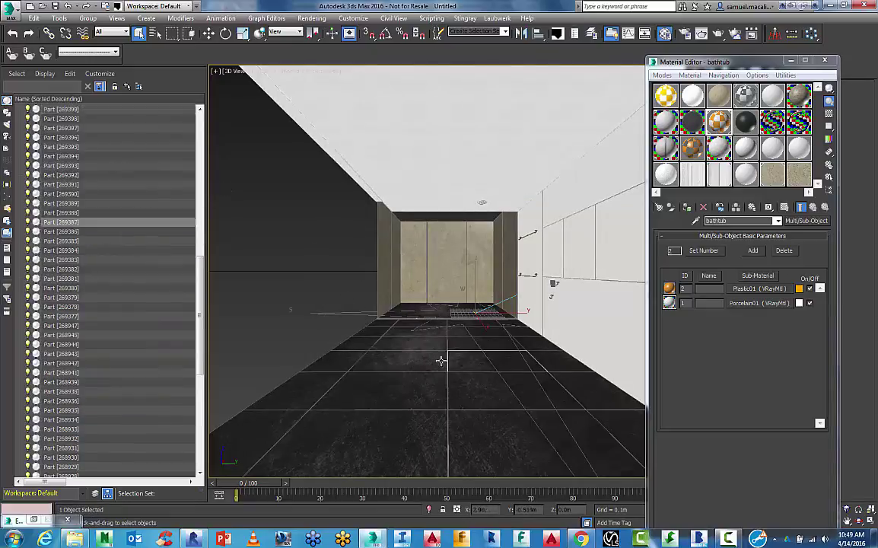
click(392, 395)
click(315, 379)
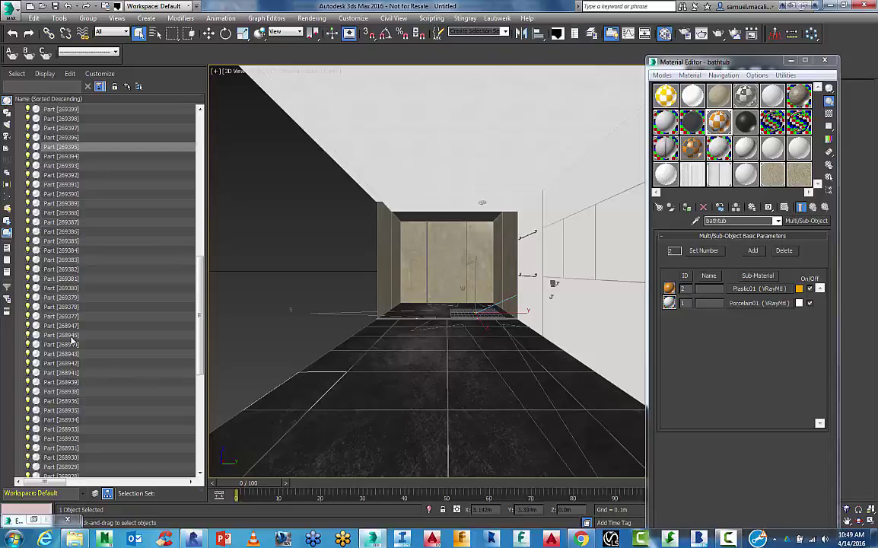
scroll(179, 315, up, 9)
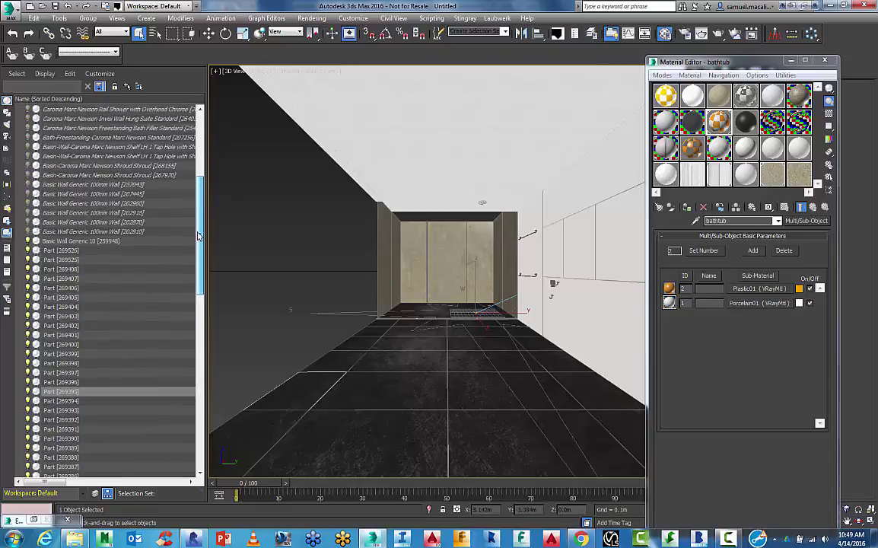
click(71, 252)
drag(201, 260, 201, 438)
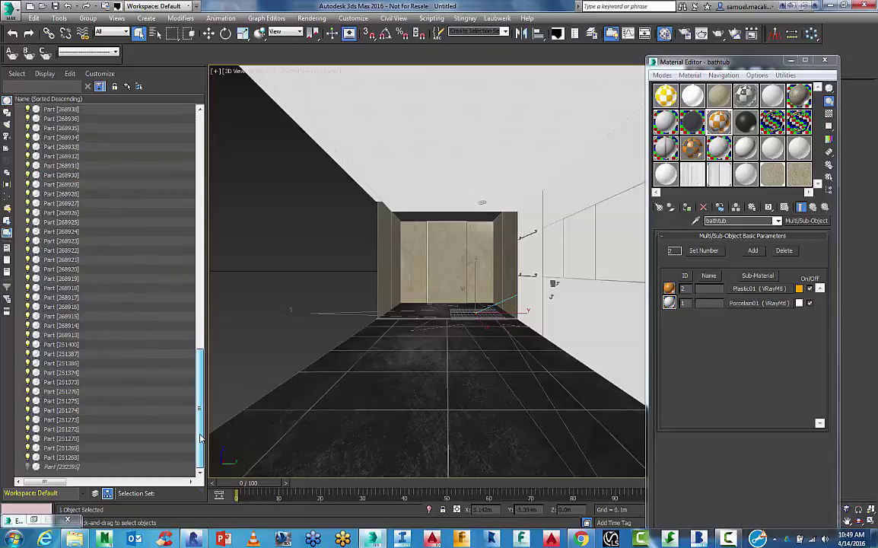
shift+click(76, 459)
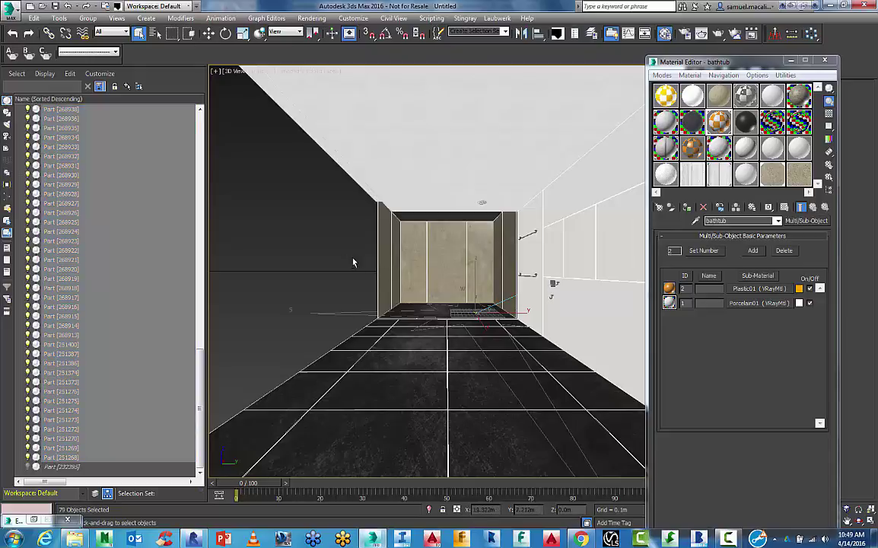
- Remove the wall parts at the back and right side of the room from the selection, keeping the floor tiles selected
alt+drag(555, 276, 556, 276)
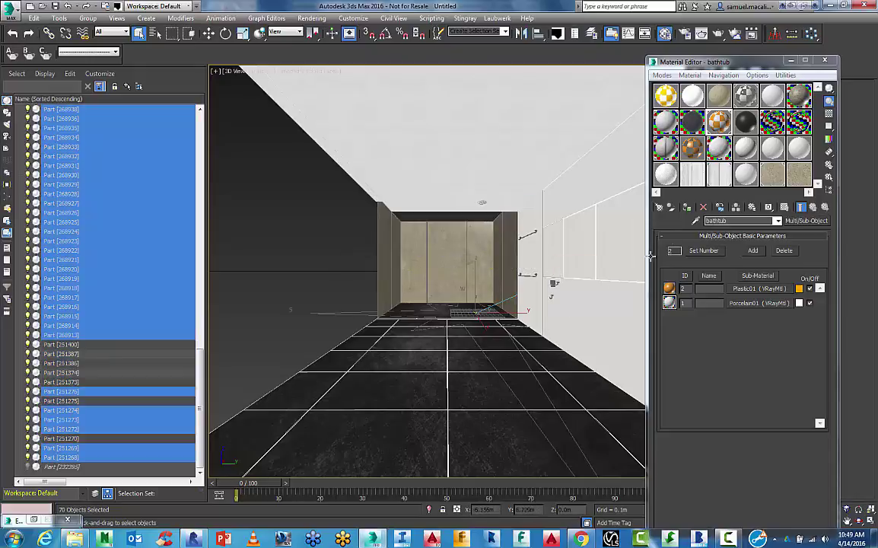
ctrl+drag(355, 297, 432, 310)
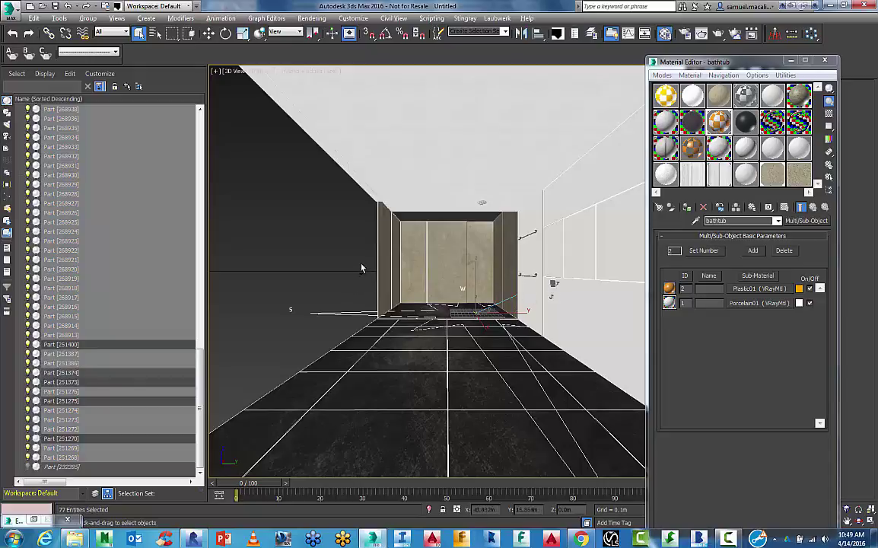
drag(353, 259, 512, 315)
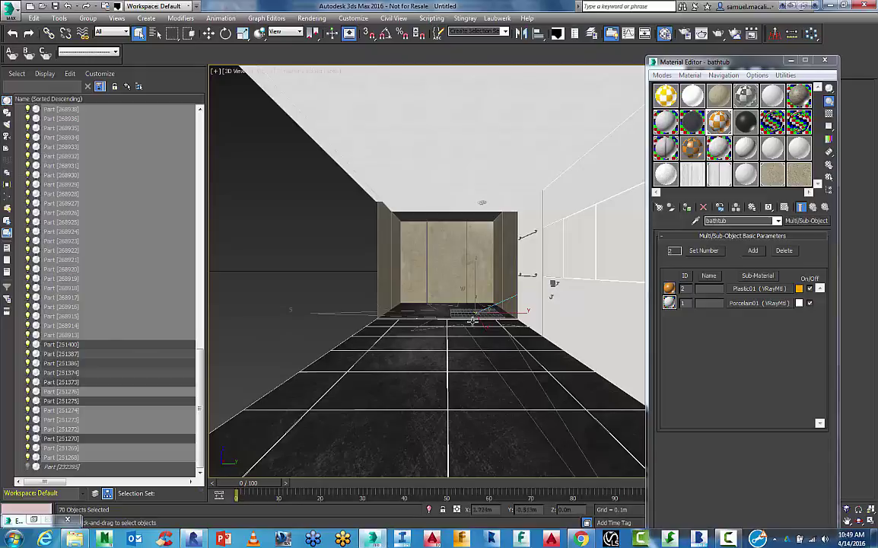
alt+drag(520, 231, 574, 305)
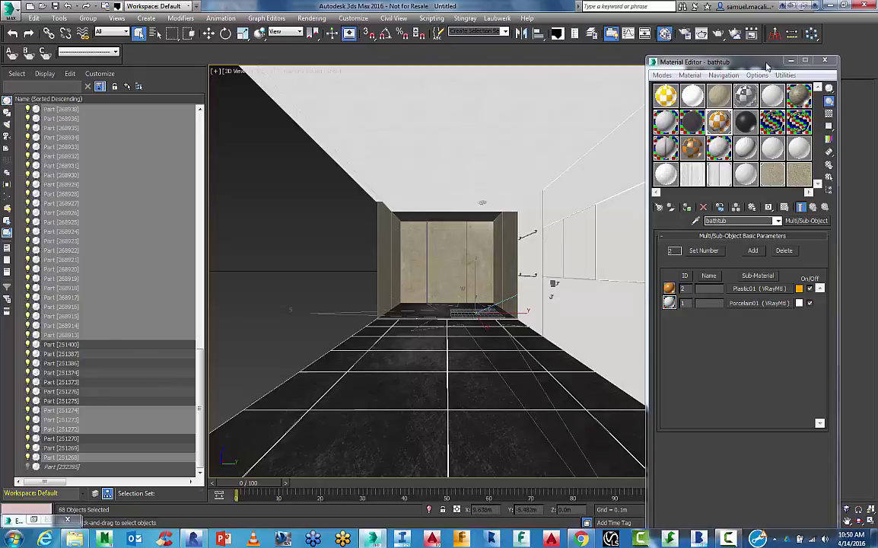
drag(765, 66, 807, 229)
alt+drag(337, 205, 672, 319)
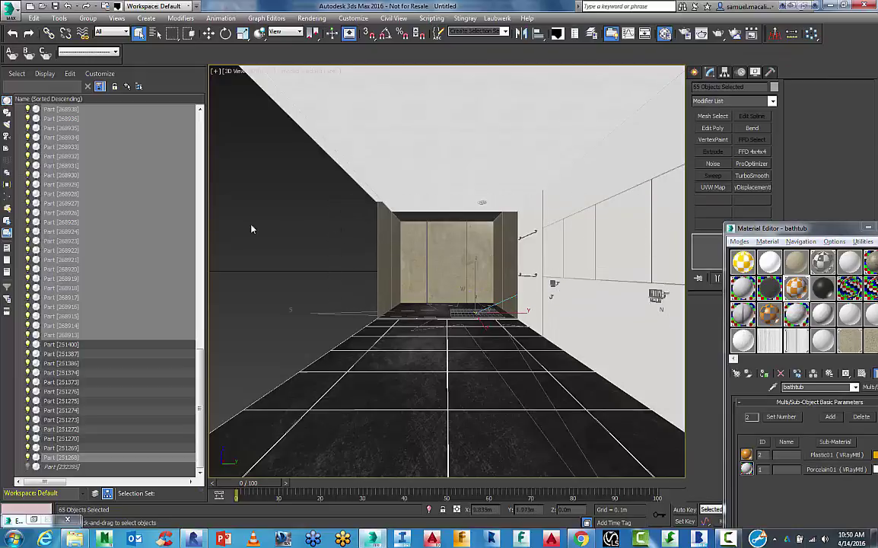
- Isolate the selected parts and show them in an angled orthographic view without the grid
click(88, 19)
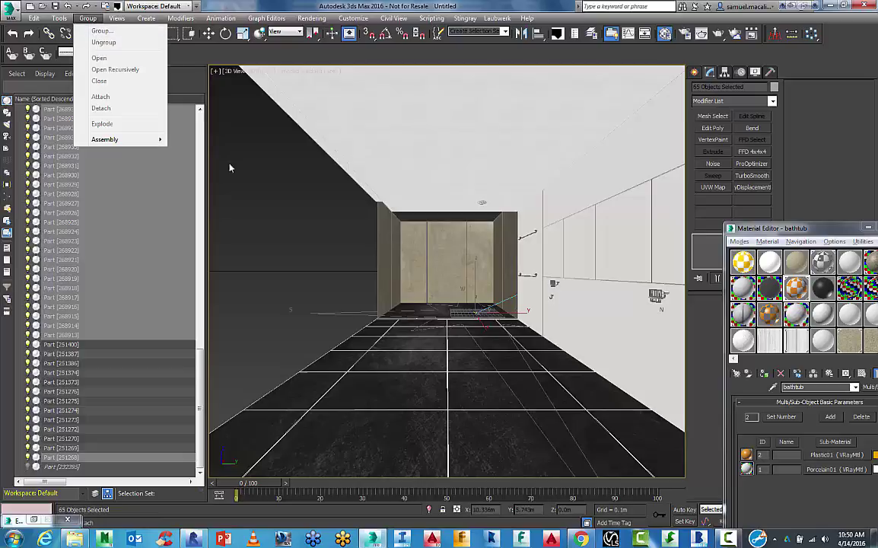
right_click(297, 230)
click(353, 163)
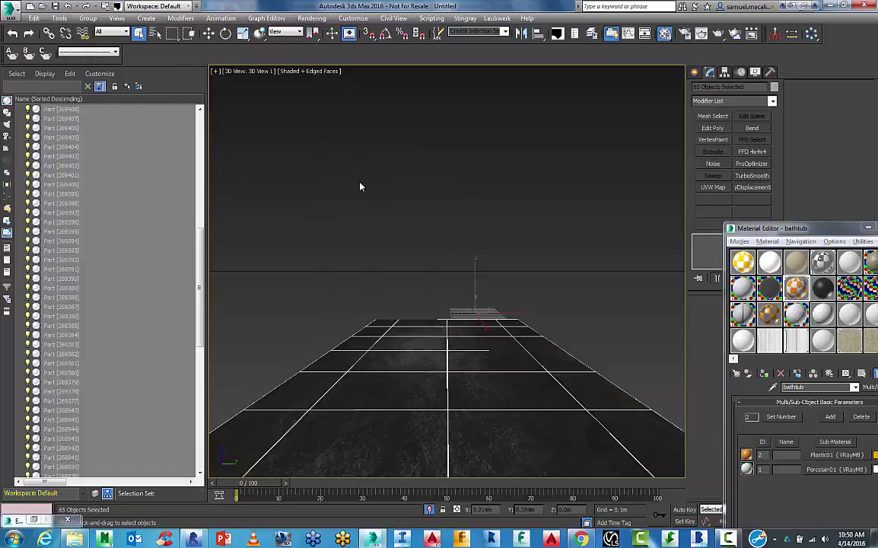
key(u)
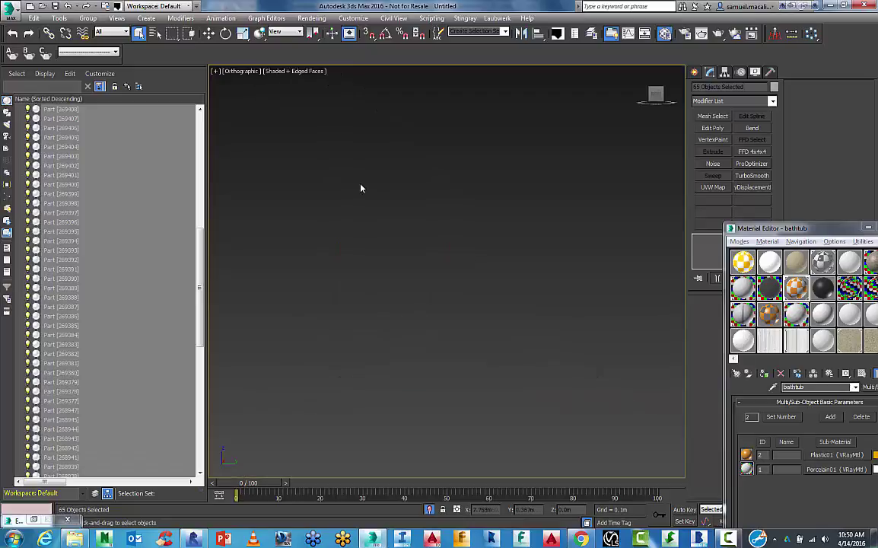
alt+middle_drag(355, 233, 375, 250)
scroll(375, 249, down, 4)
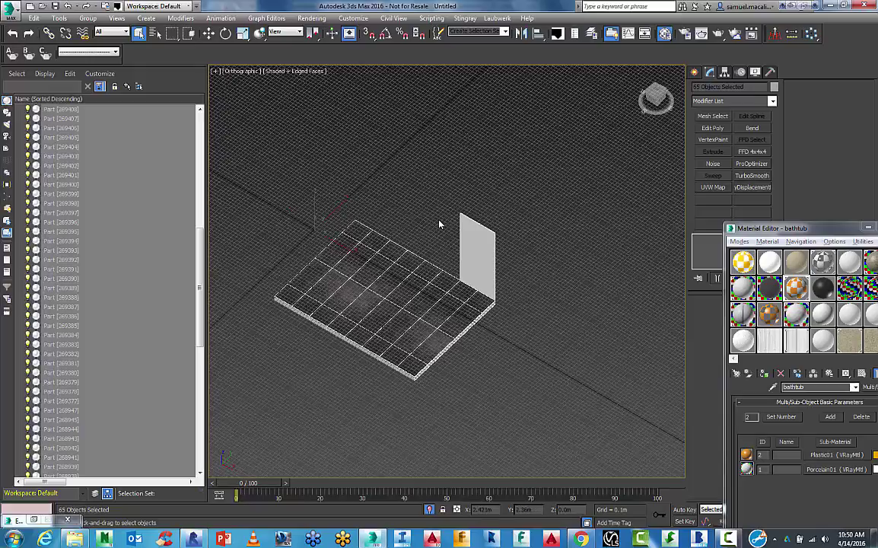
key(g)
- Reselect only the floor tiles, leaving out the upright wall panel, and isolate them
click(267, 226)
drag(264, 225, 444, 380)
ctrl+drag(496, 346, 443, 289)
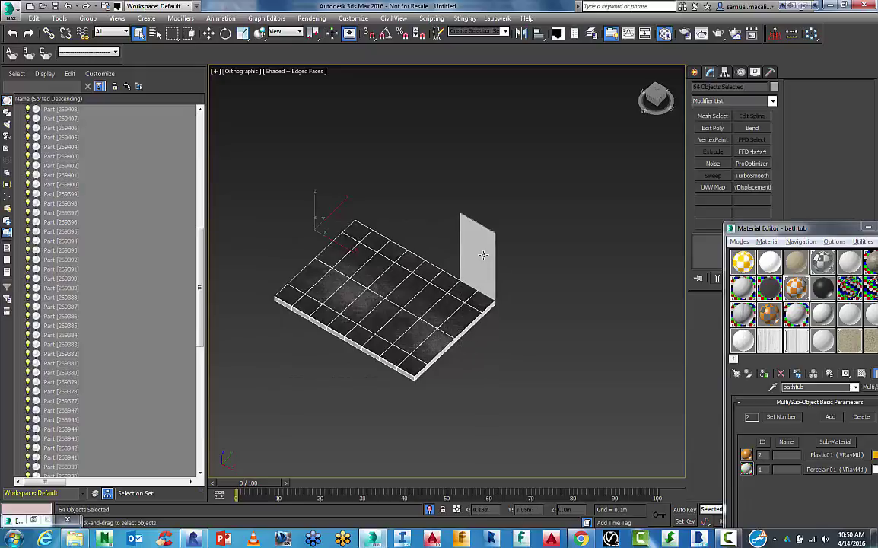
right_click(443, 254)
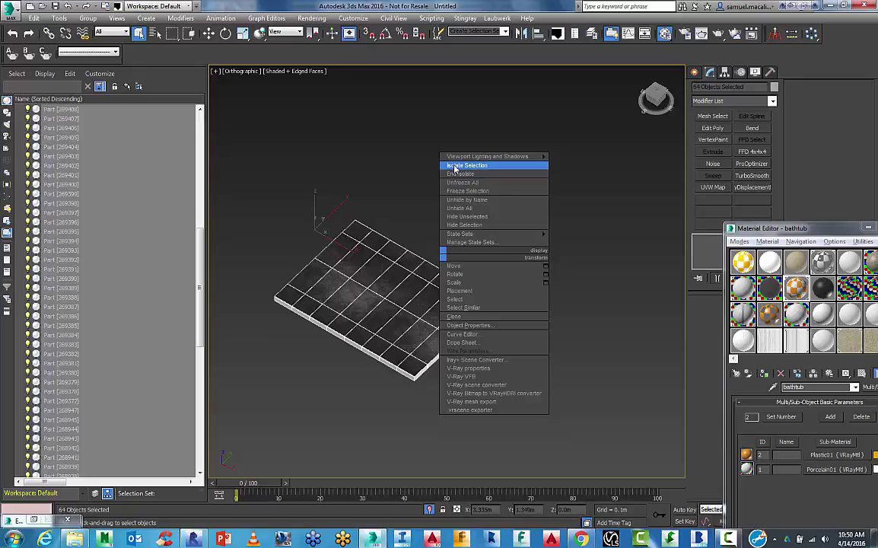
click(455, 165)
scroll(407, 239, up, 3)
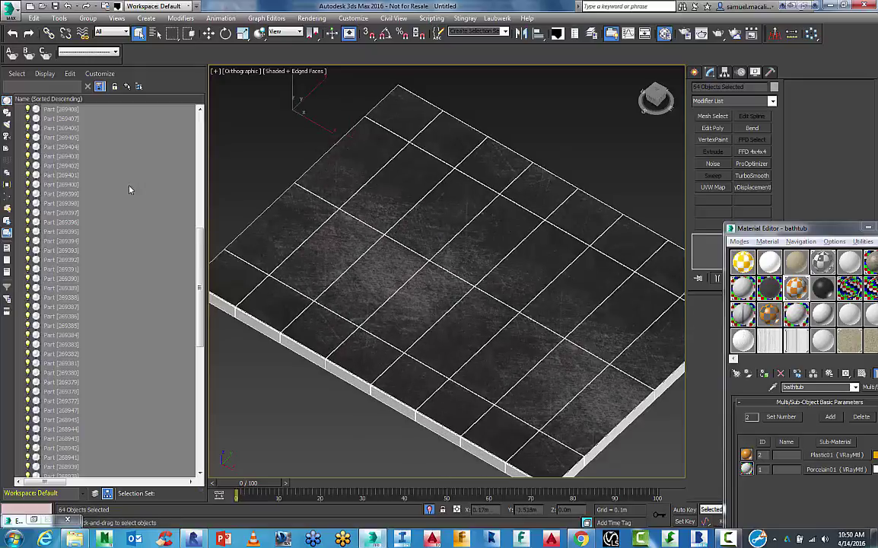
click(89, 18)
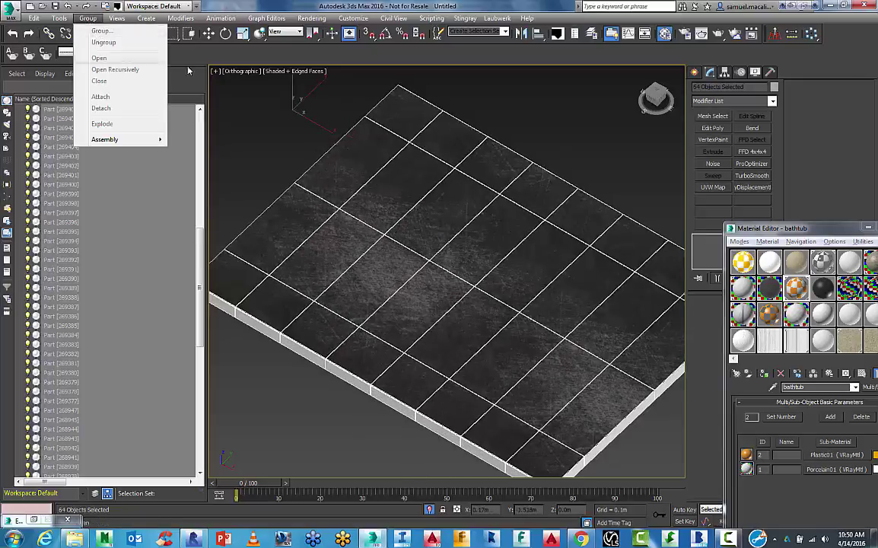
click(254, 126)
scroll(259, 145, down, 5)
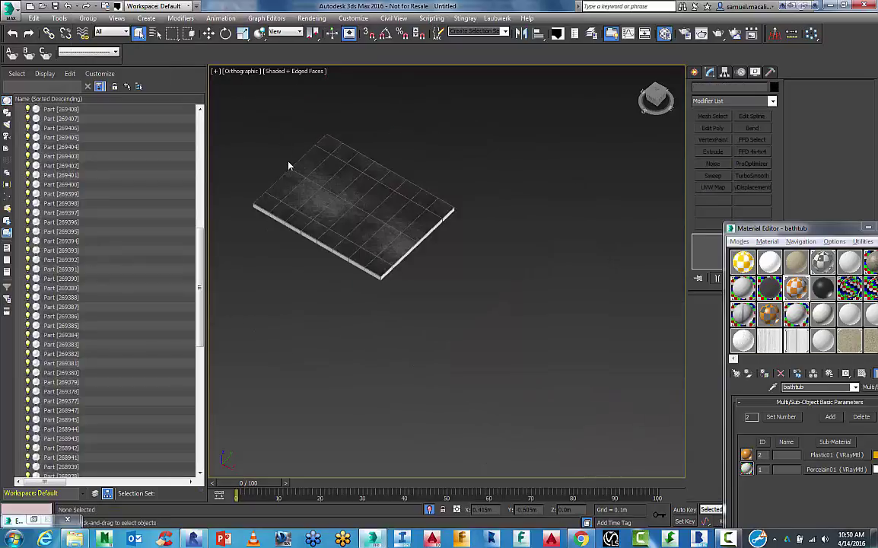
drag(249, 125, 405, 233)
alt+middle_drag(406, 233, 361, 177)
alt+click(343, 181)
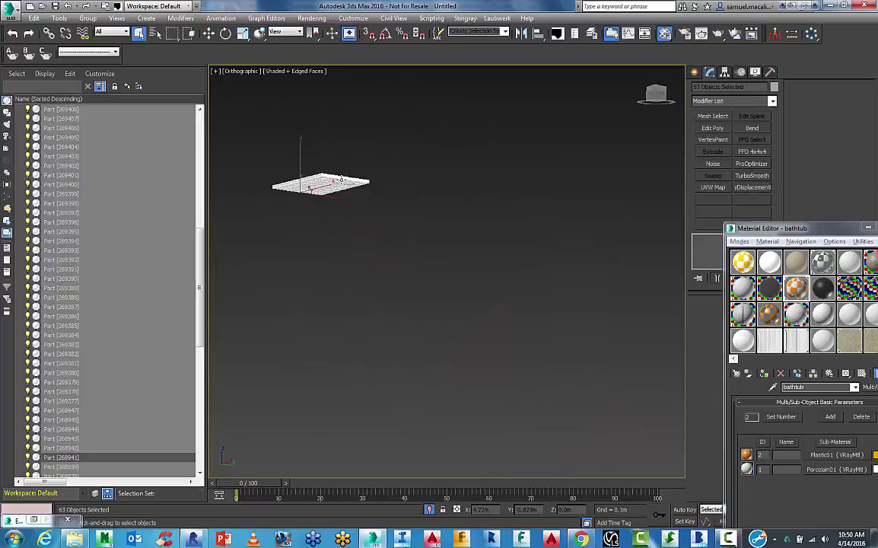
scroll(342, 179, up, 5)
click(361, 166)
scroll(360, 167, down, 5)
alt+middle_drag(360, 168, 370, 229)
scroll(318, 157, down, 3)
middle_drag(317, 157, 343, 197)
scroll(313, 173, up, 5)
click(326, 162)
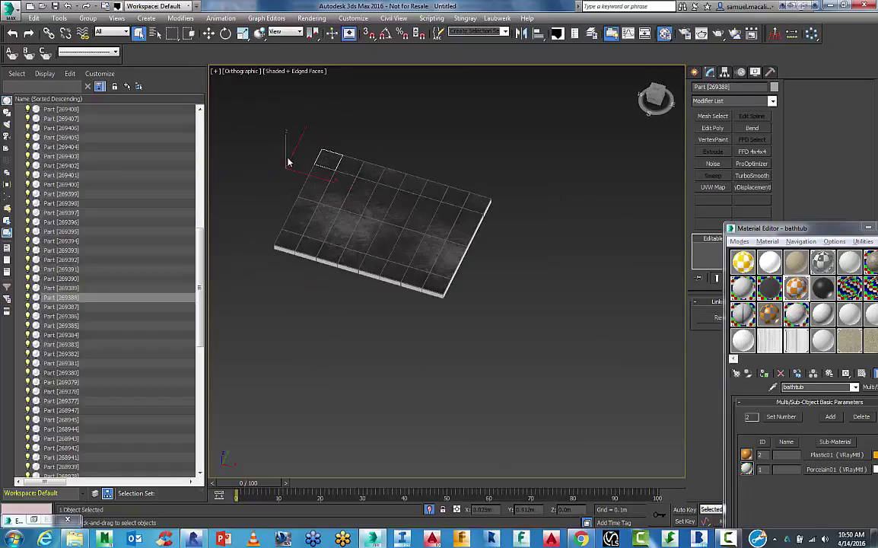
- Select all the isolated floor tiles and save them as a named selection set called "floor int all"
drag(255, 141, 459, 296)
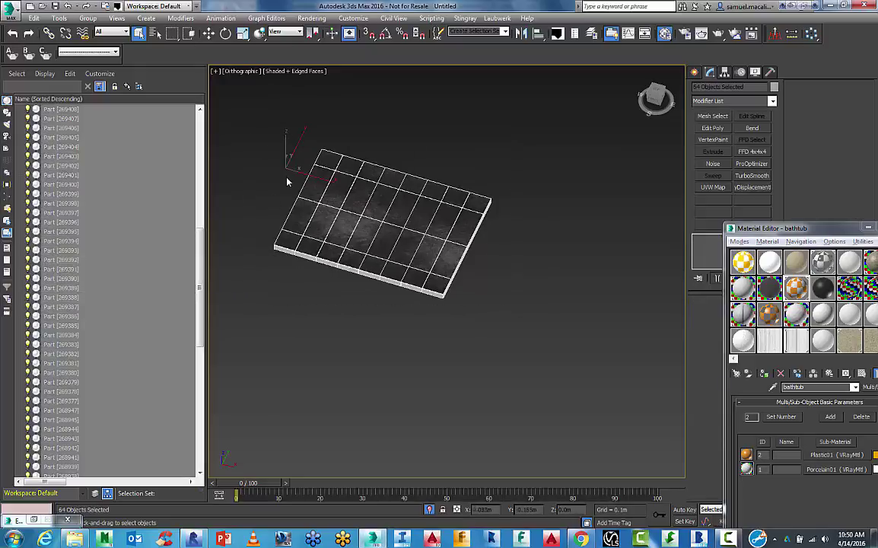
click(306, 171)
drag(437, 256, 445, 260)
click(88, 18)
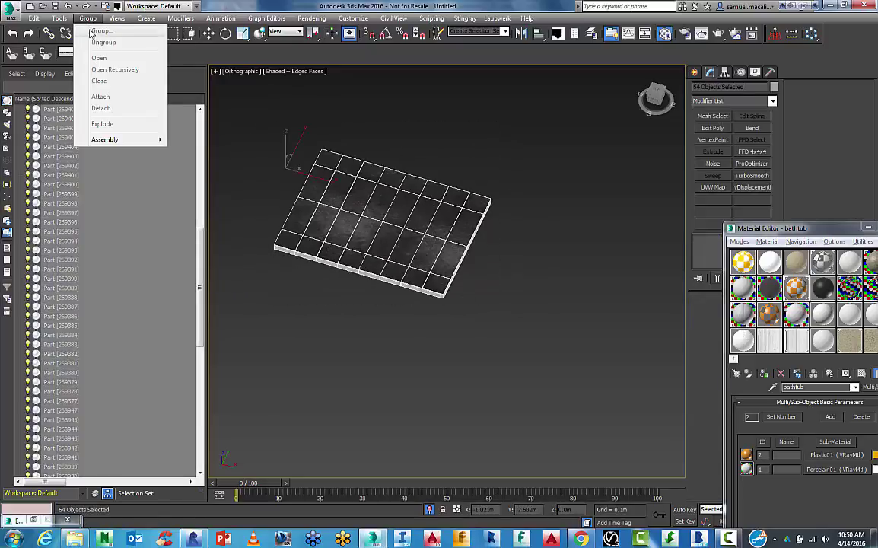
mouse_move(115, 144)
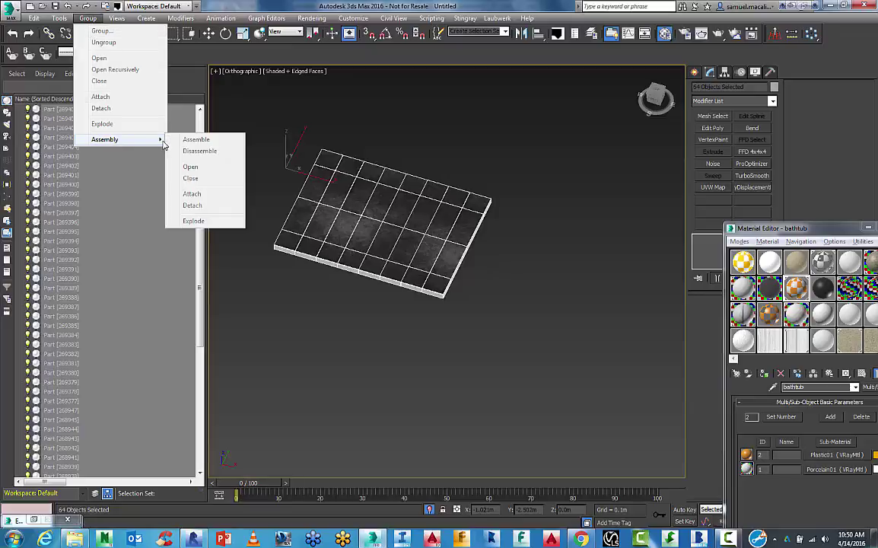
click(465, 43)
click(472, 31)
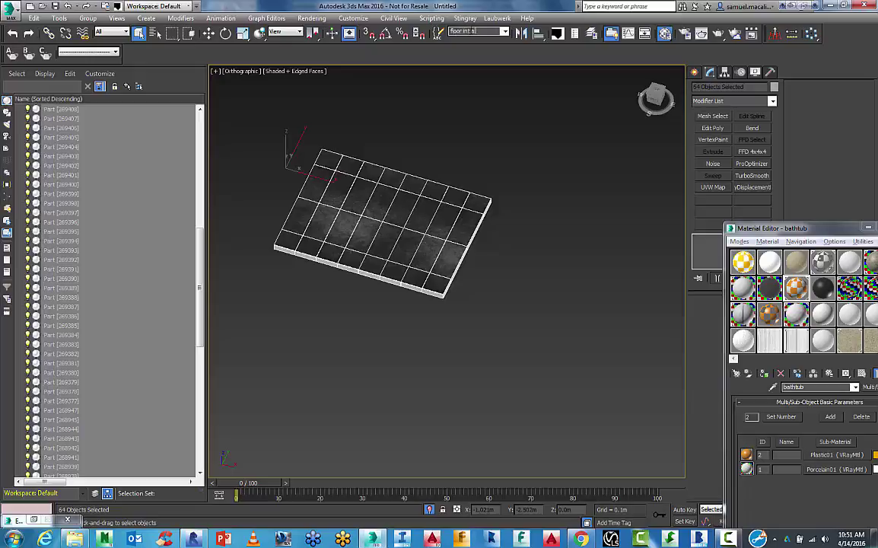
- Clear the selection and recall the floor tiles through the "floor int all" selection set
click(478, 182)
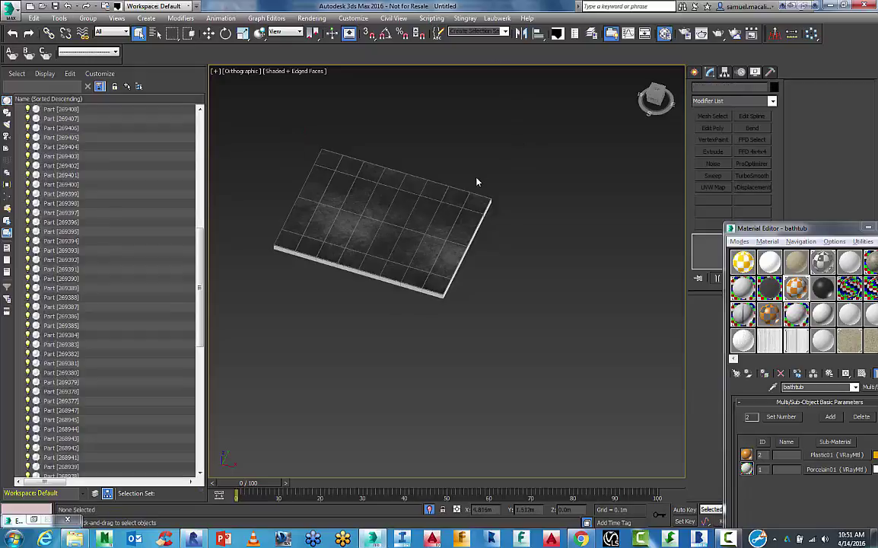
click(504, 33)
click(465, 41)
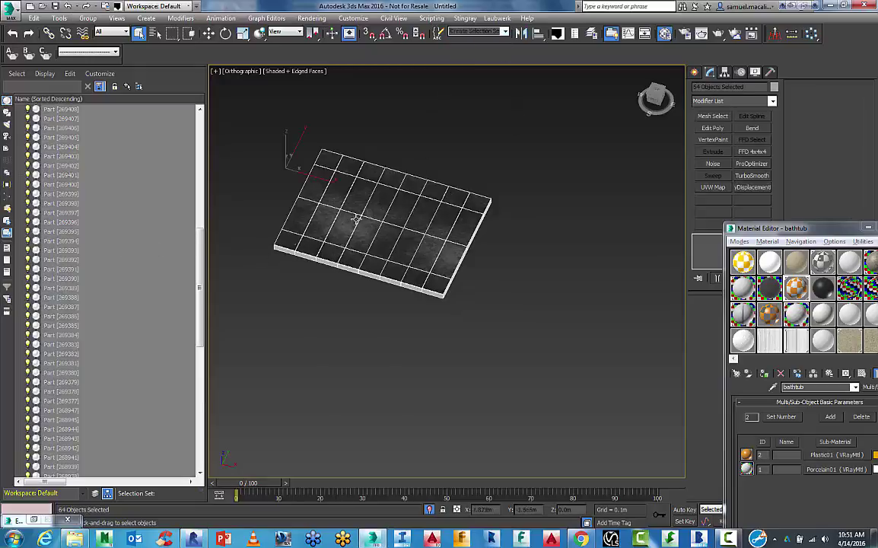
- Assign the 06 - Default plaster material to all the selected floor tiles
drag(761, 228, 549, 96)
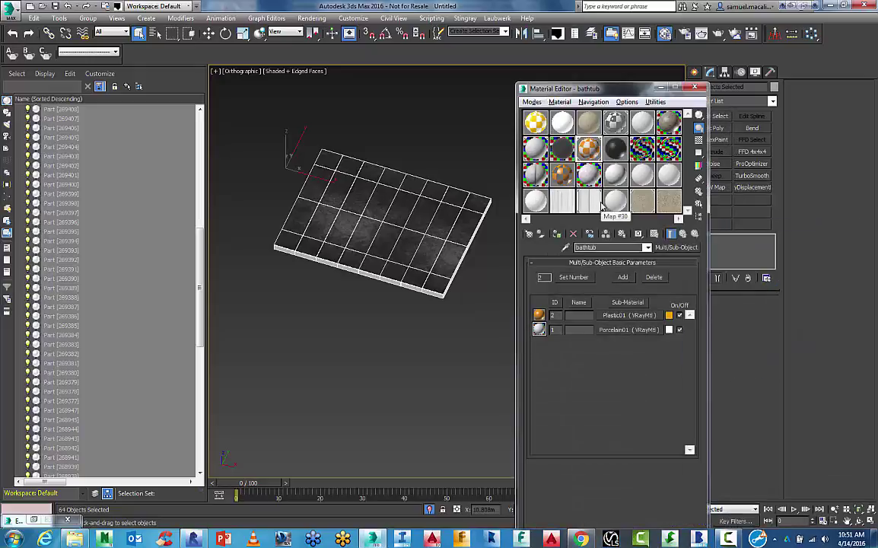
click(534, 176)
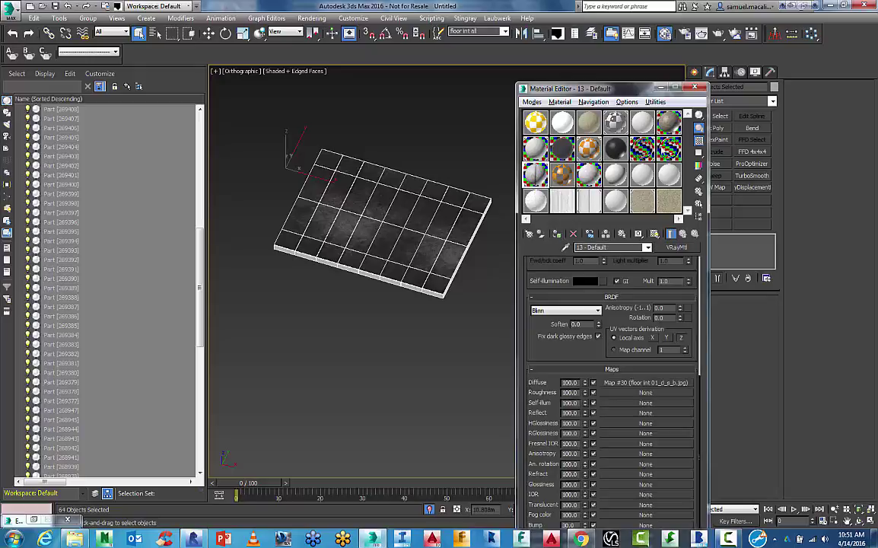
click(563, 149)
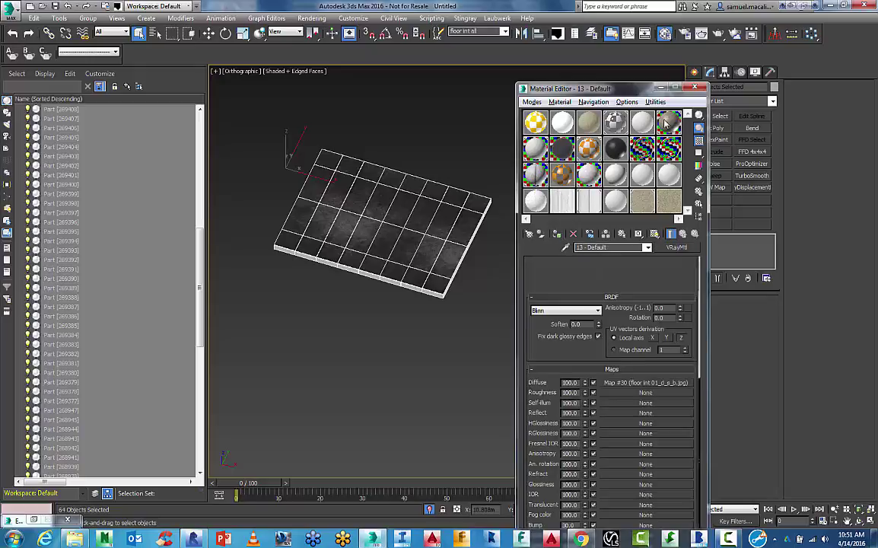
click(557, 234)
scroll(358, 206, up, 6)
scroll(376, 201, down, 5)
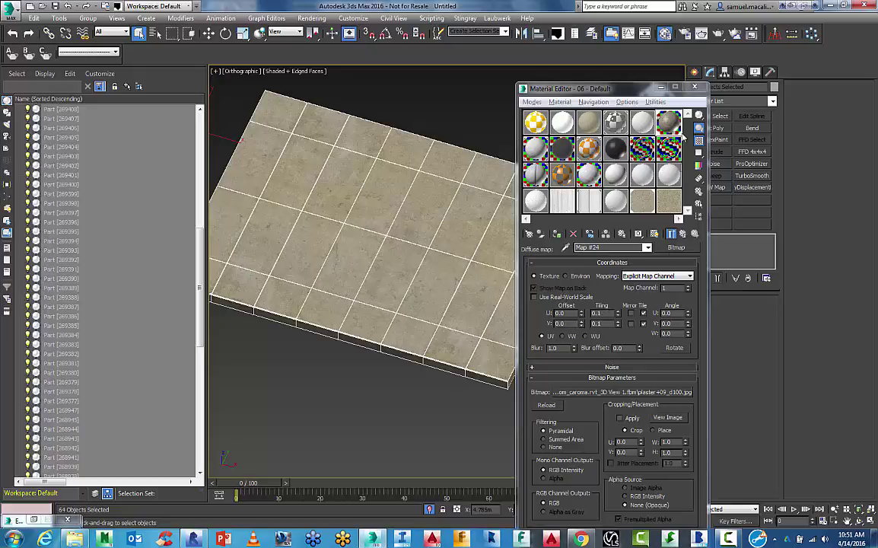
alt+middle_drag(327, 308, 326, 287)
- End the isolation and hide the finished floor tiles
right_click(359, 314)
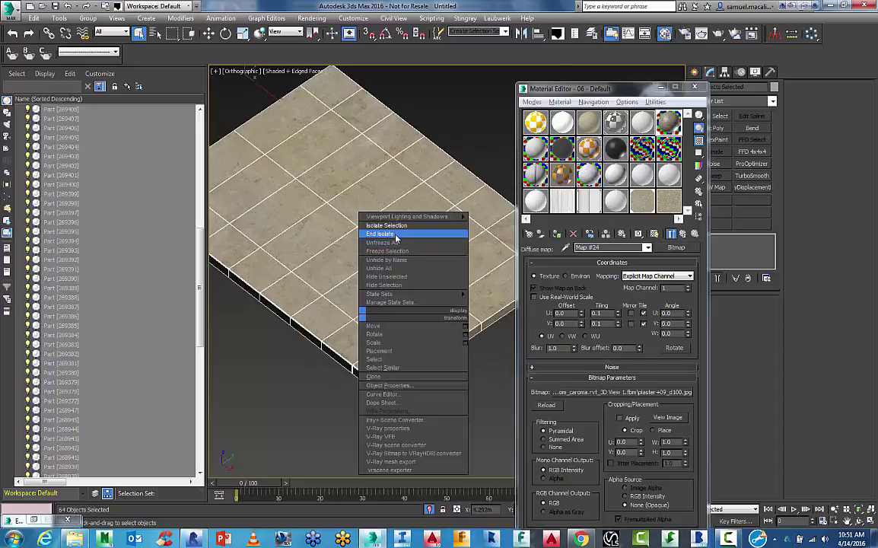
click(395, 234)
middle_drag(395, 263, 445, 300)
scroll(316, 270, down, 4)
click(29, 110)
- Select the sliding-door track and change the 05 - Default material's type to VRayMtl
click(419, 295)
click(449, 190)
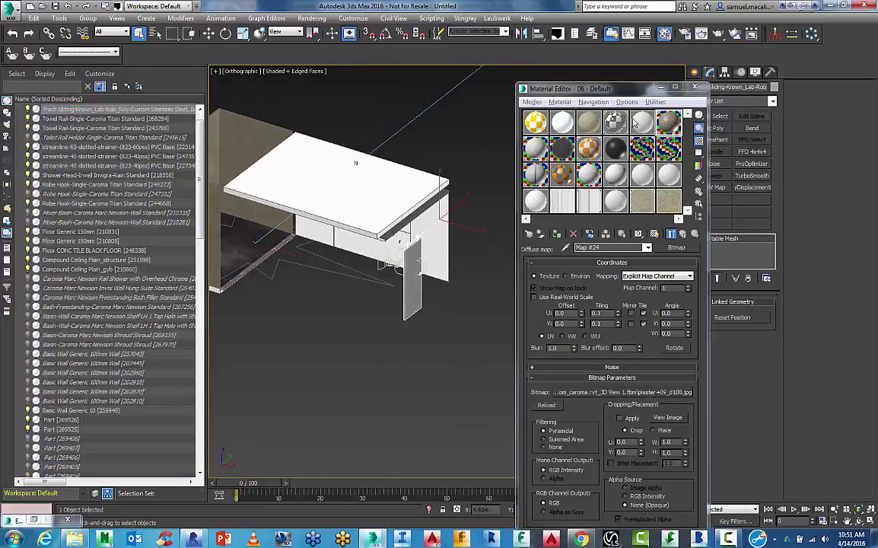
click(642, 122)
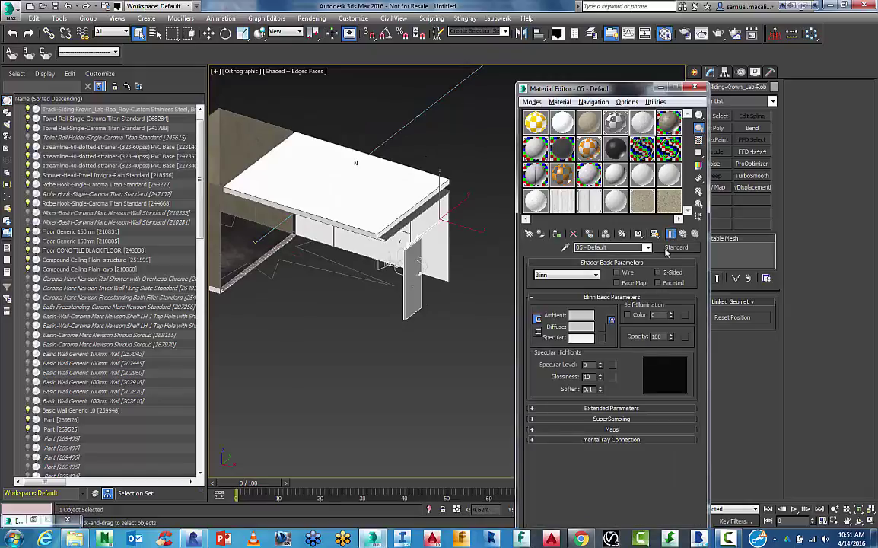
click(676, 248)
click(340, 78)
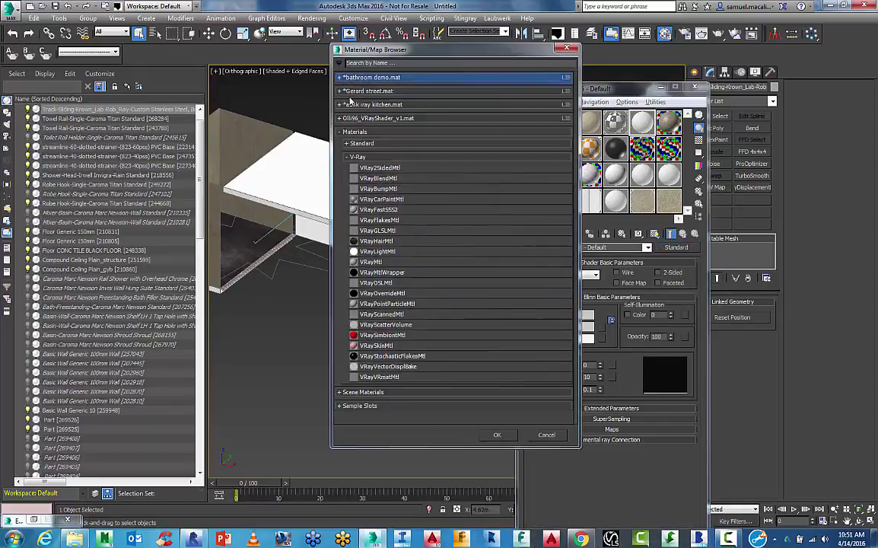
double_click(370, 263)
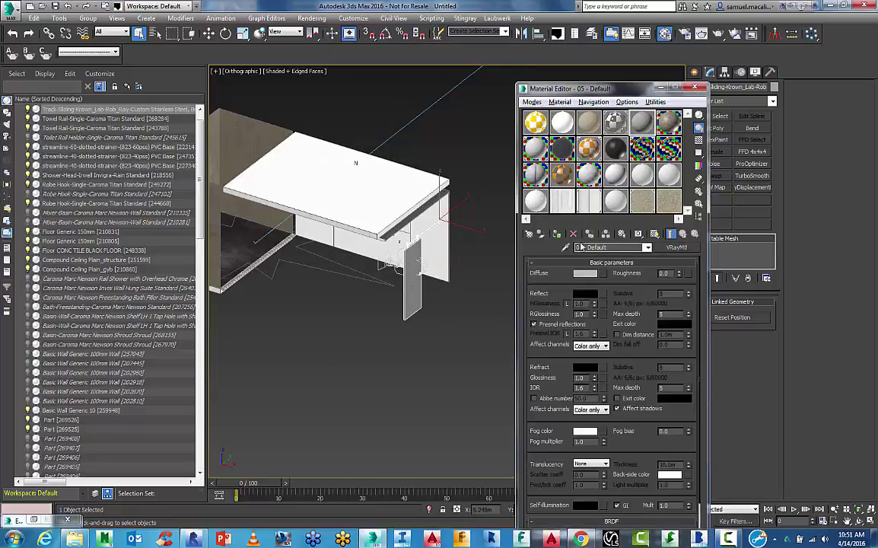
- Hide the sliding-door track and the generic 150 mm floor slab above the ceiling
right_click(415, 259)
click(443, 233)
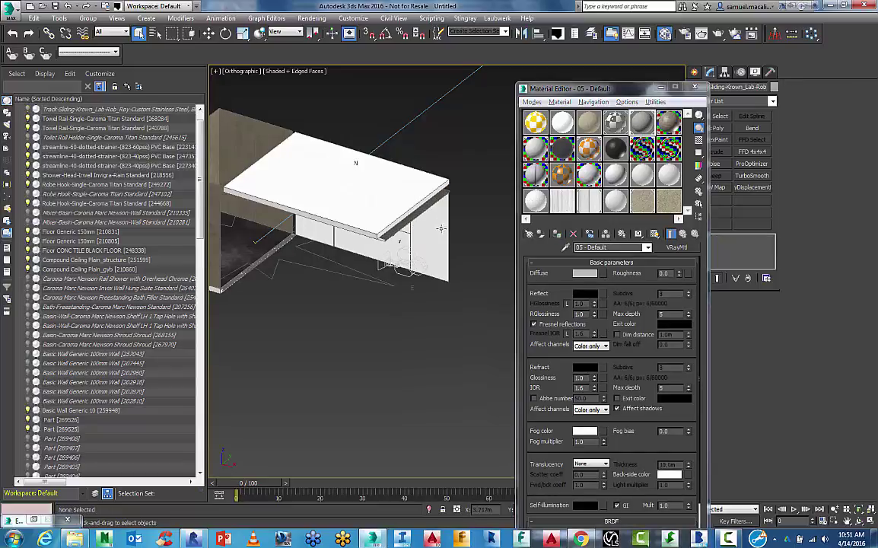
alt+middle_drag(350, 256, 415, 364)
click(393, 332)
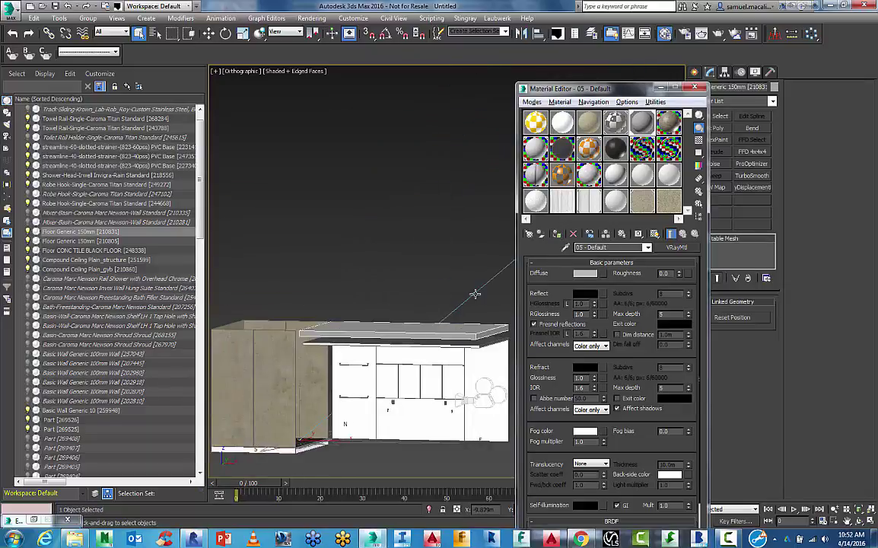
right_click(468, 323)
click(492, 296)
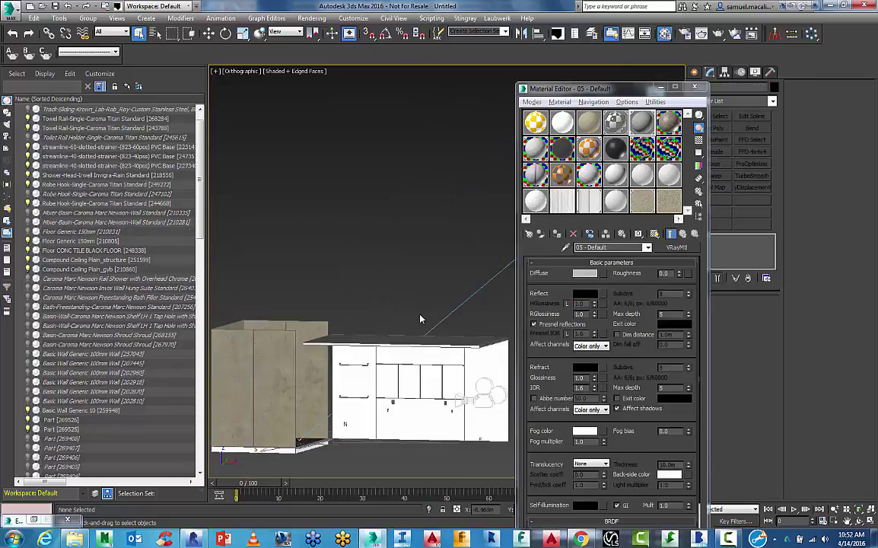
- Select the two compound ceiling objects together with the Basic Wall Generic 10 object and assign them the white ceiling material
alt+middle_drag(378, 282, 375, 227)
click(491, 282)
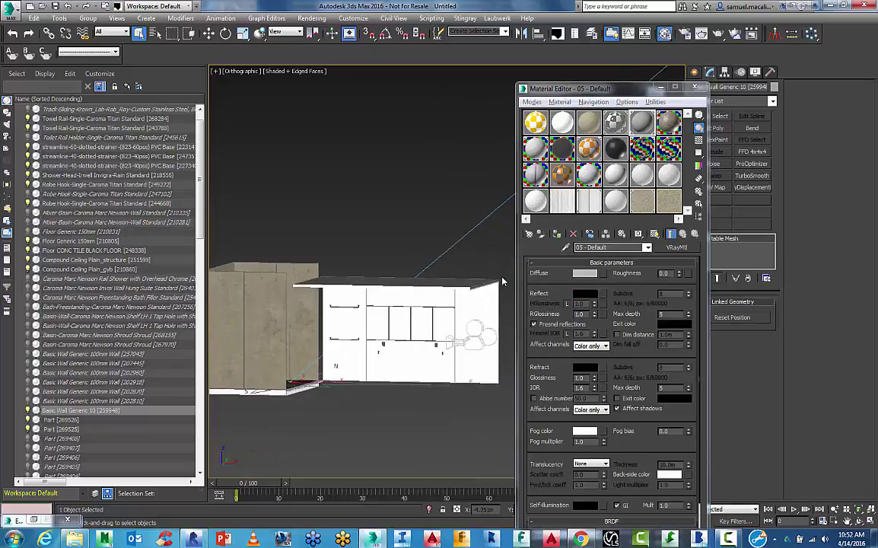
alt+middle_drag(502, 278, 481, 253)
drag(478, 252, 466, 264)
click(455, 282)
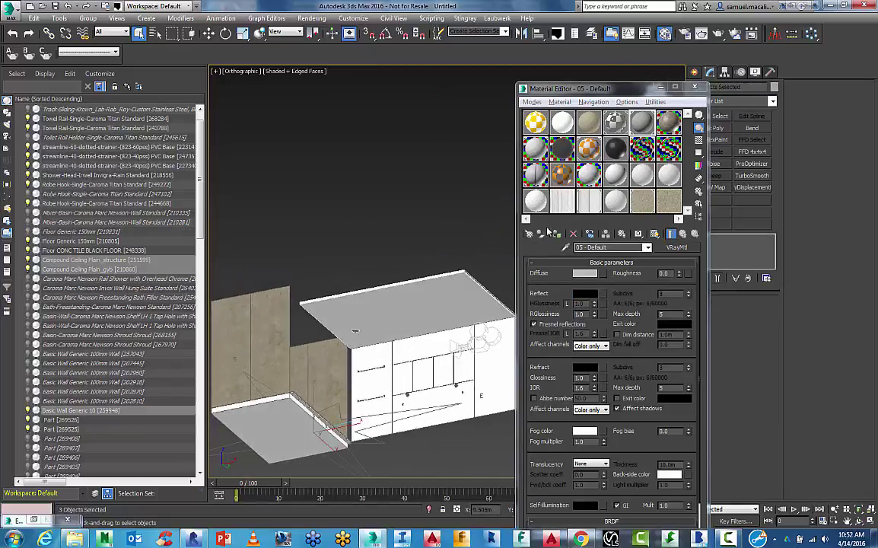
click(533, 147)
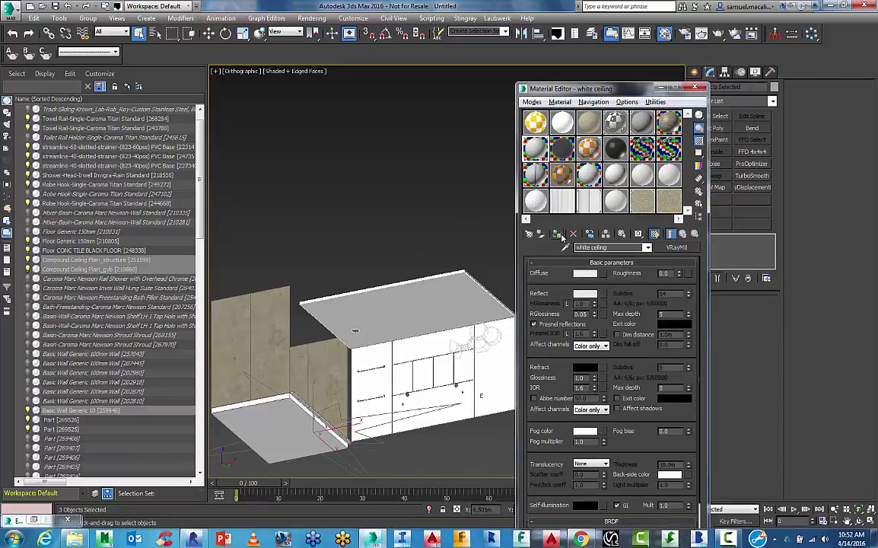
click(558, 234)
right_click(480, 297)
click(494, 263)
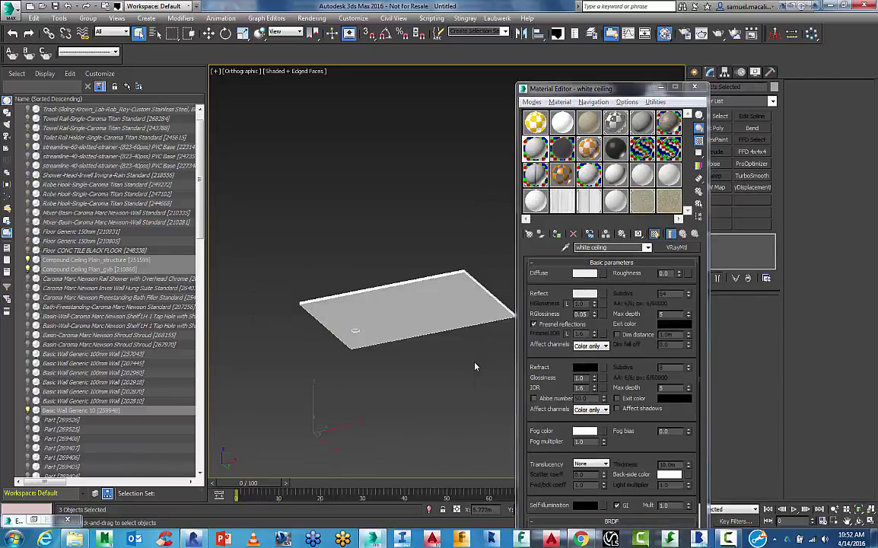
key(ctrl+z)
- Hide the selected ceiling objects with the generic wall, and hide the cameras in the viewport
right_click(404, 283)
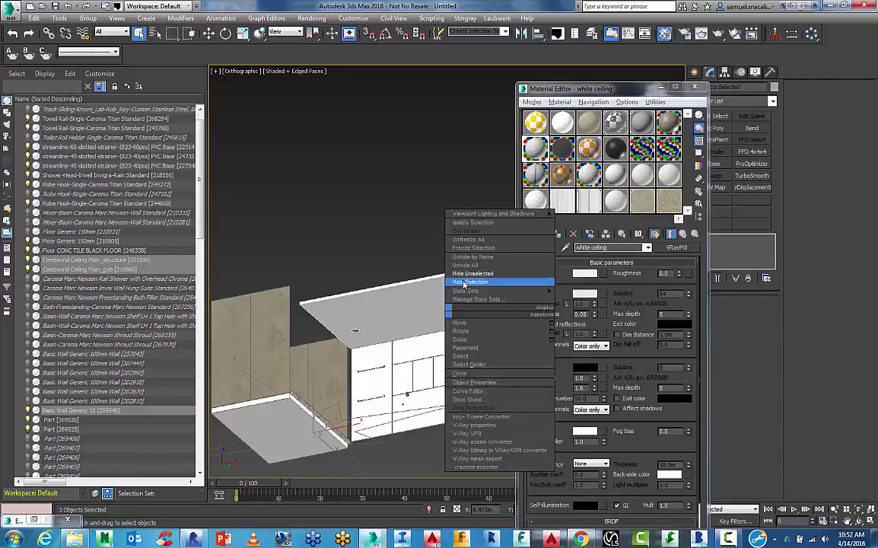
click(456, 254)
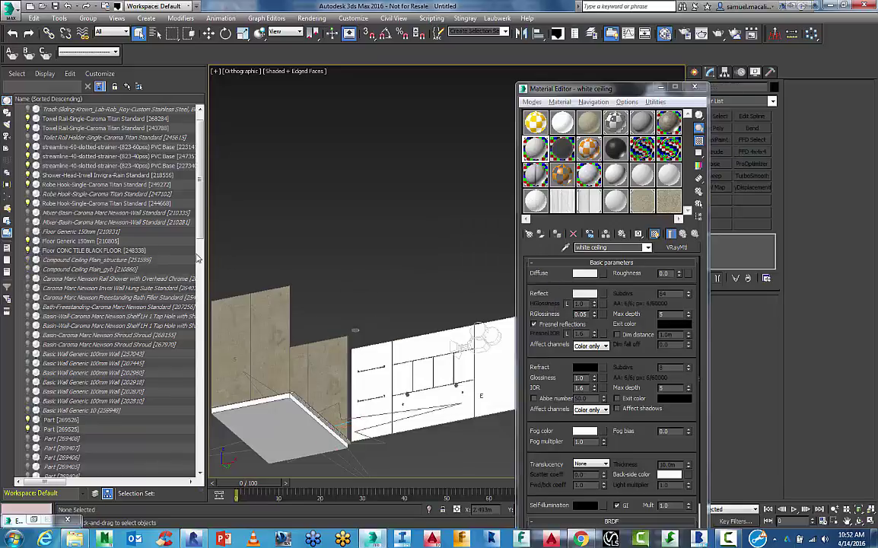
alt+middle_drag(219, 275, 290, 371)
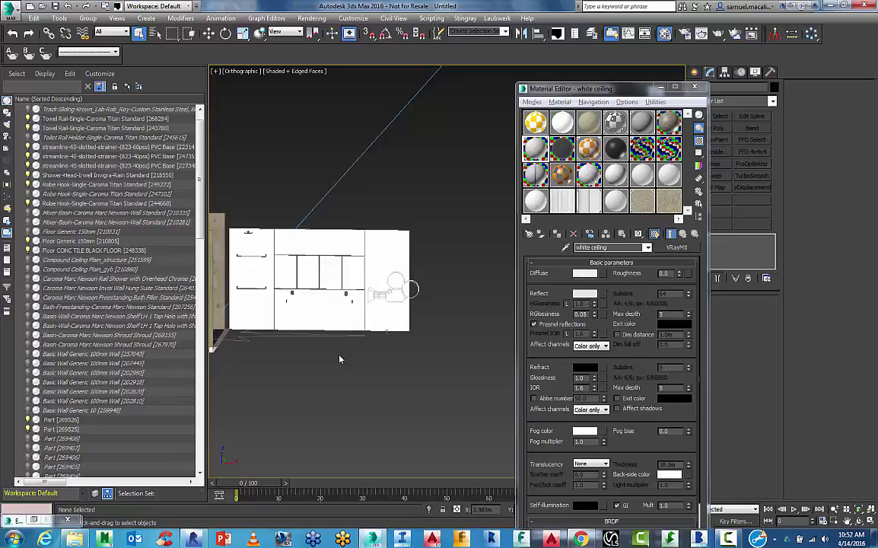
key(shift+c)
- Select the shower head, towel rails, robe hooks and tumbler holders in wireframe view and assign them the StainlessSteel 01 material
middle_drag(339, 310, 354, 319)
scroll(361, 318, up, 3)
scroll(347, 314, down, 3)
scroll(319, 283, up, 2)
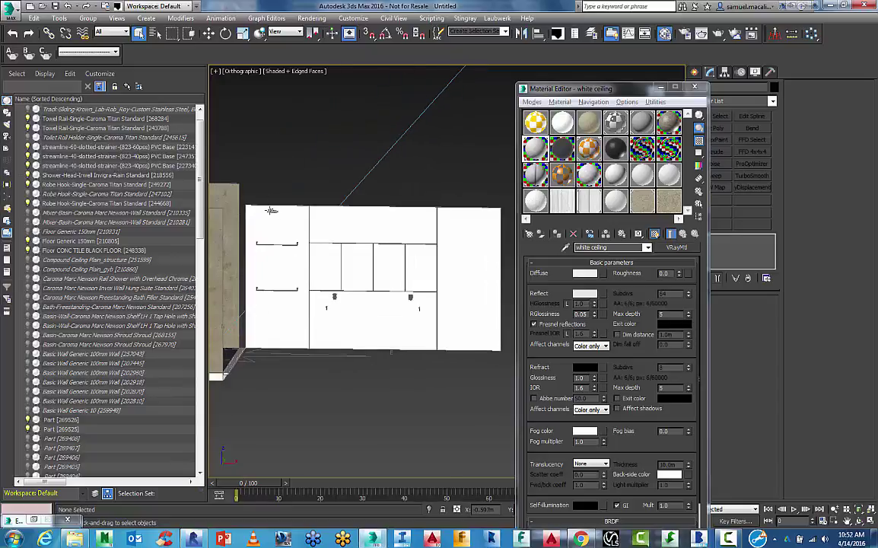
click(271, 210)
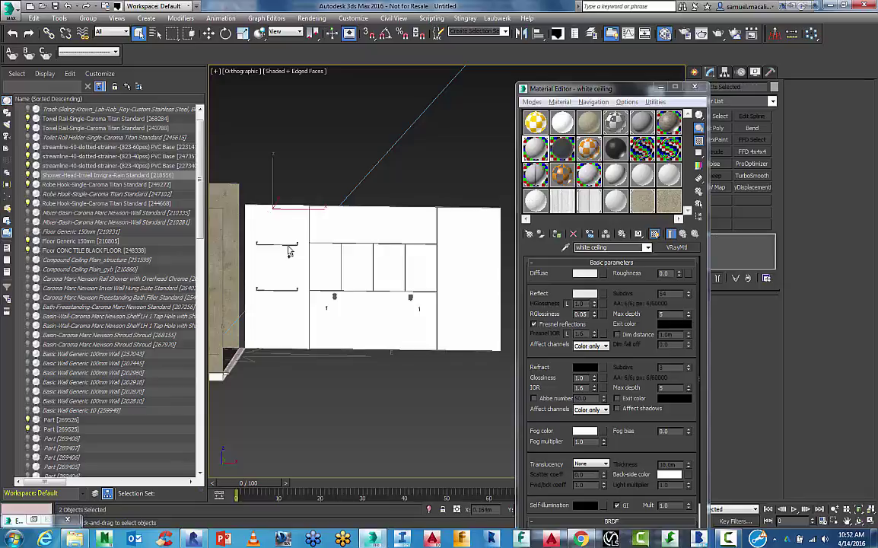
key(F3)
ctrl+click(275, 244)
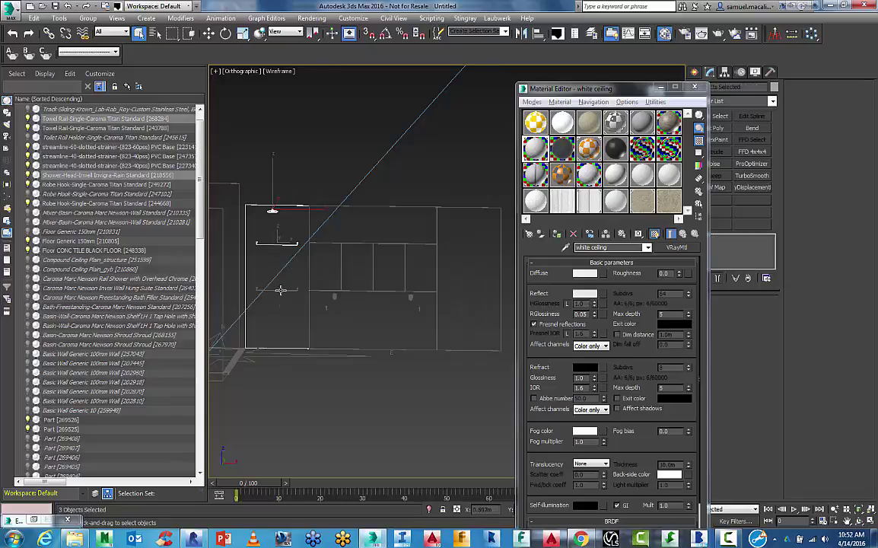
ctrl+click(281, 290)
ctrl+click(327, 305)
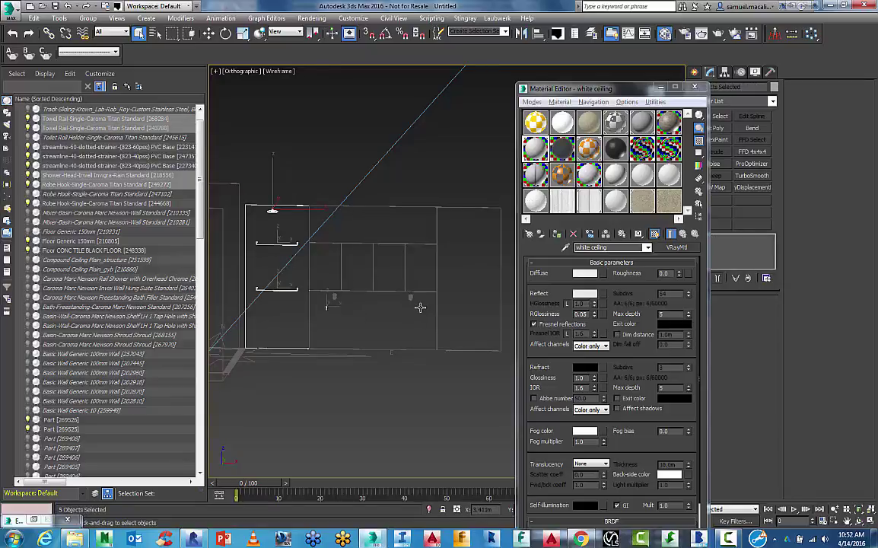
ctrl+click(413, 299)
ctrl+click(411, 297)
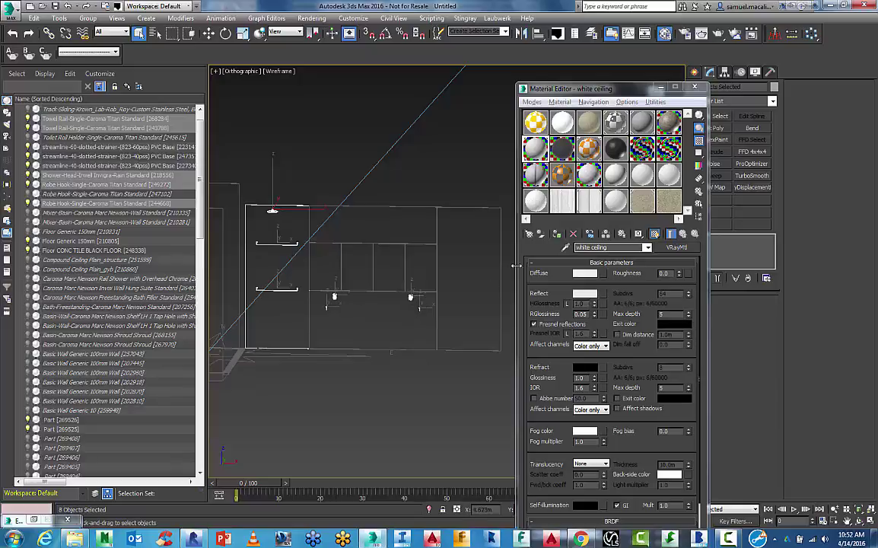
click(643, 149)
click(557, 233)
right_click(362, 304)
click(385, 278)
key(ctrl+z)
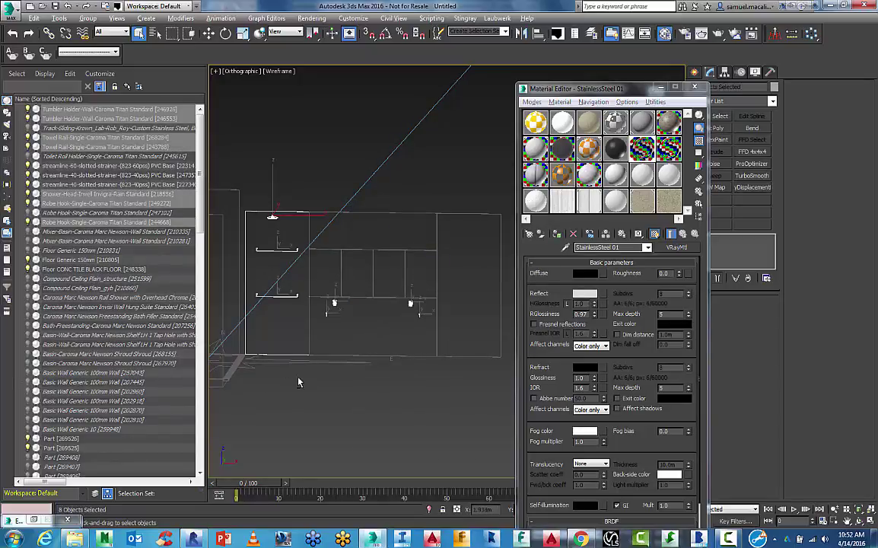
- Remove the wall panel behind the towel rails from the selection and hide the remaining stainless steel fixtures
alt+drag(297, 381, 277, 340)
right_click(273, 316)
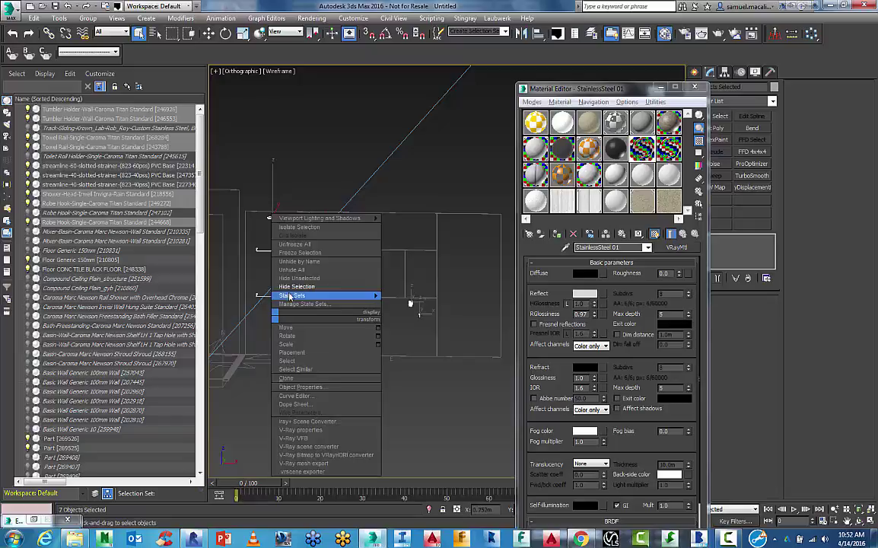
click(295, 286)
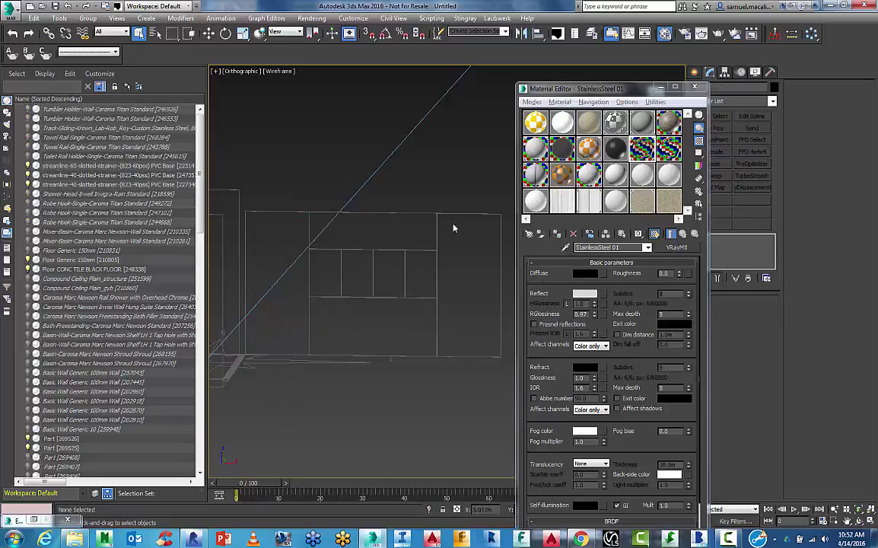
- Select the compass helper around the bathroom model and hide it
scroll(433, 229, down, 3)
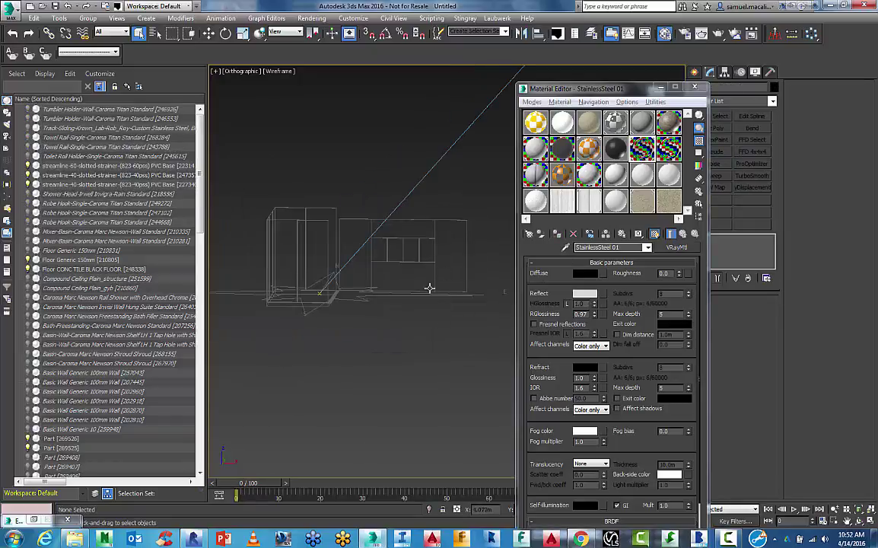
click(397, 294)
right_click(399, 297)
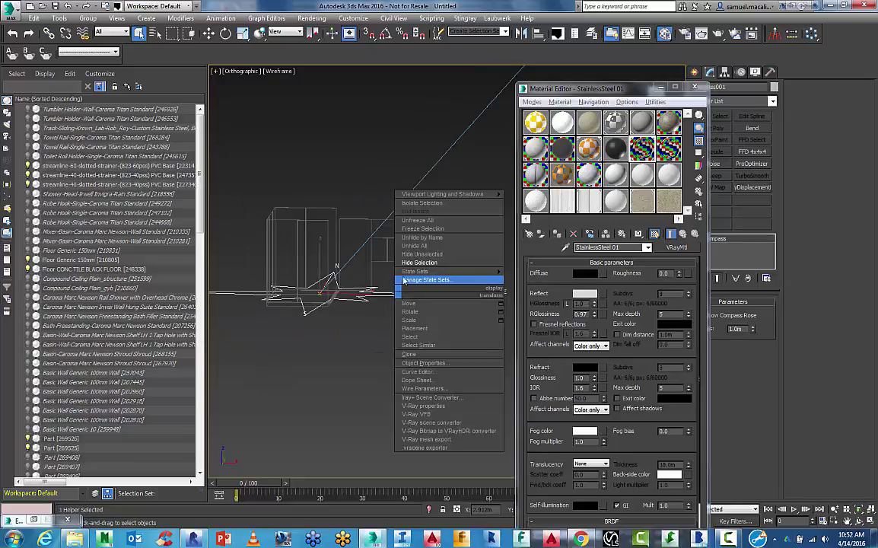
click(421, 261)
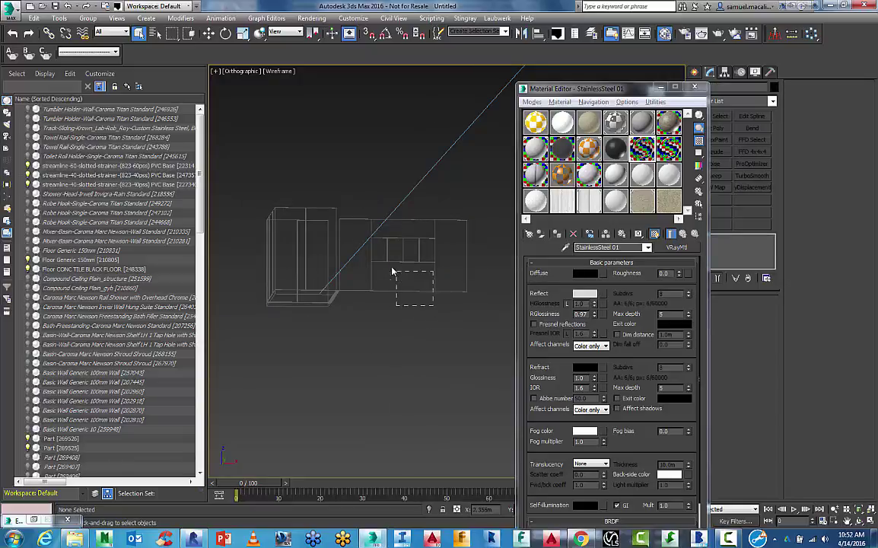
- Select all the panels of the long wall beside the enclosed room, assign them the Mirror01 material and clear the selection
drag(383, 265, 366, 245)
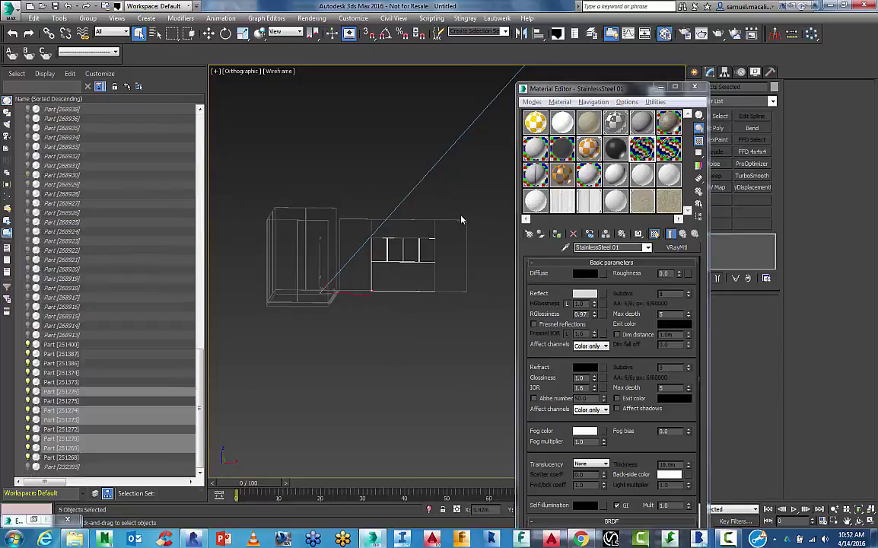
ctrl+click(366, 227)
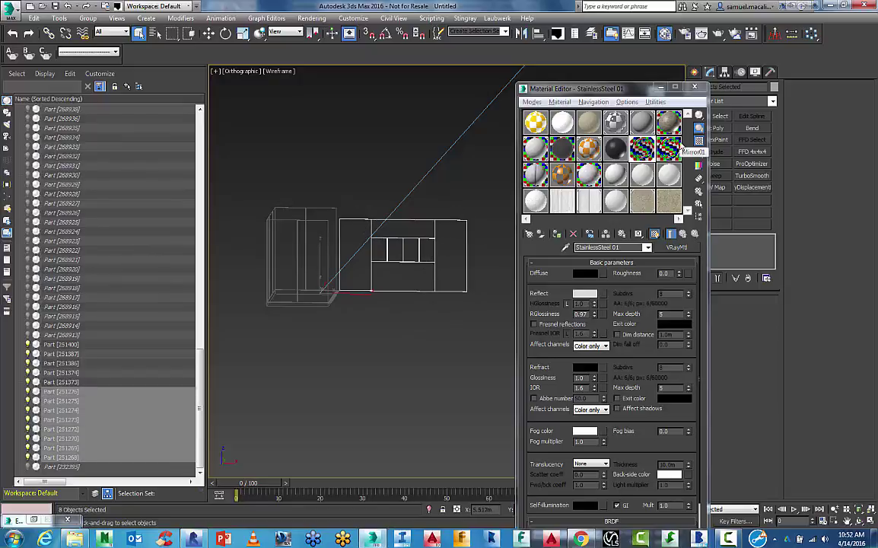
click(614, 131)
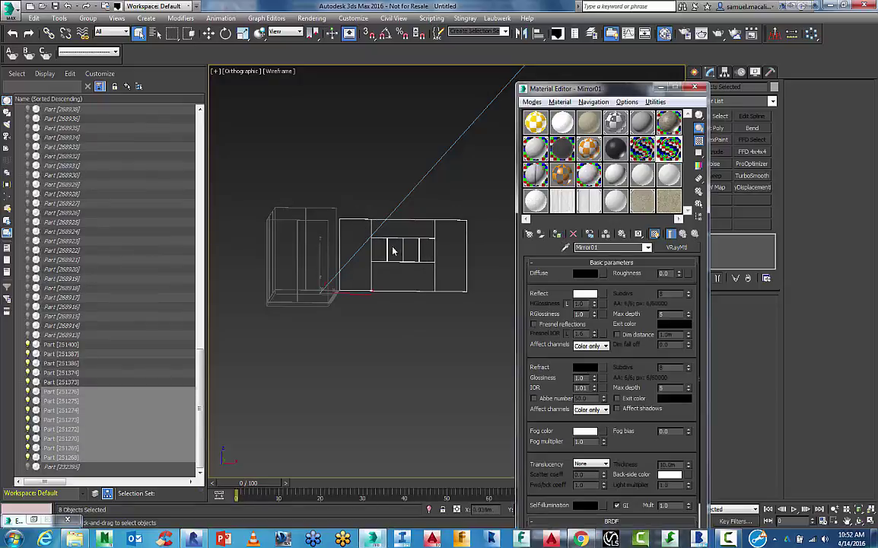
alt+middle_drag(392, 251, 355, 303)
click(354, 301)
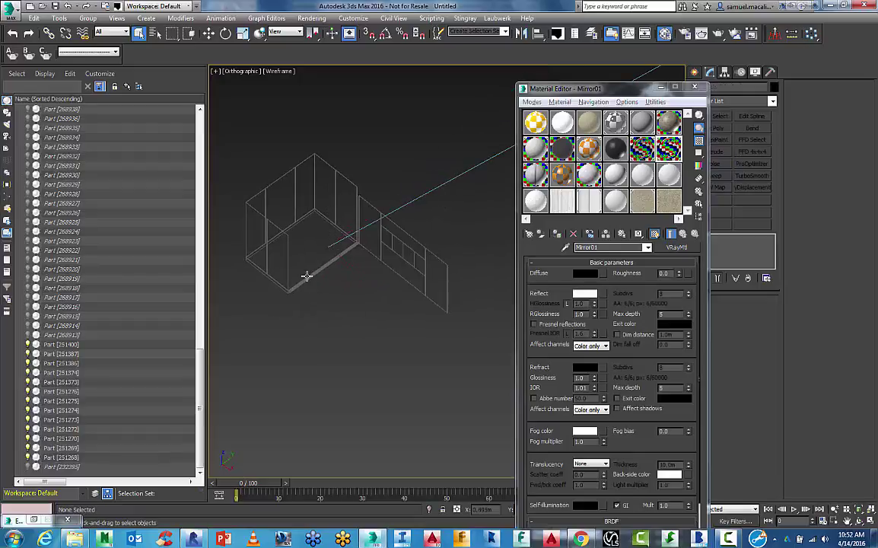
- Return to shaded view and assign the 06 - Default plaster material to the black concrete tile floor
middle_drag(309, 254, 341, 298)
scroll(317, 289, up, 4)
key(F3)
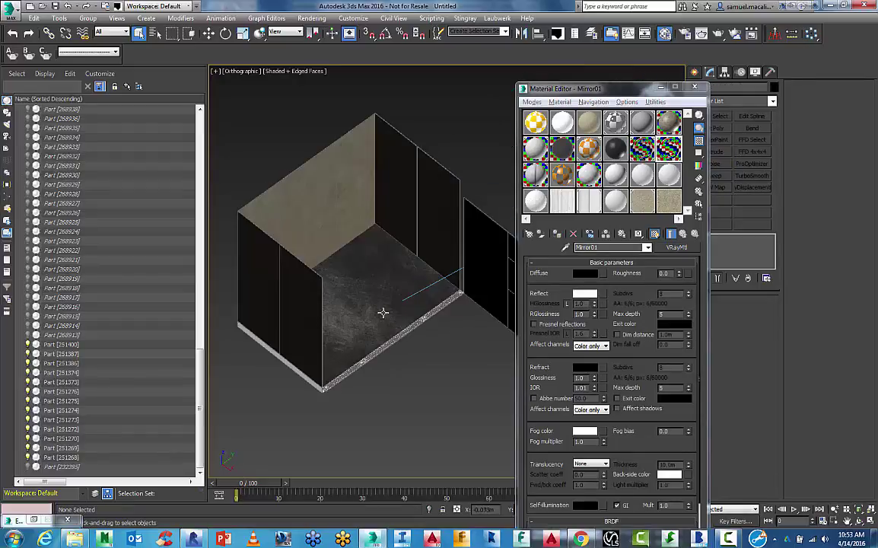
click(298, 189)
click(326, 253)
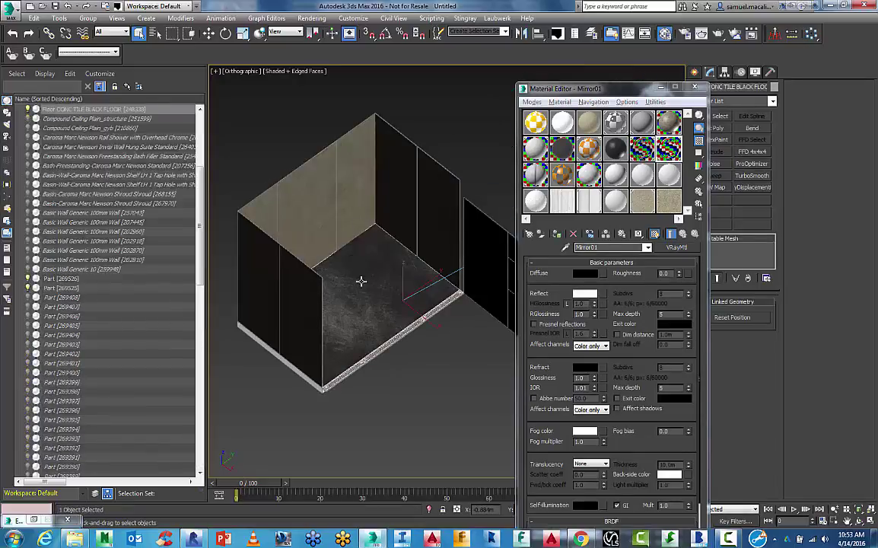
click(668, 121)
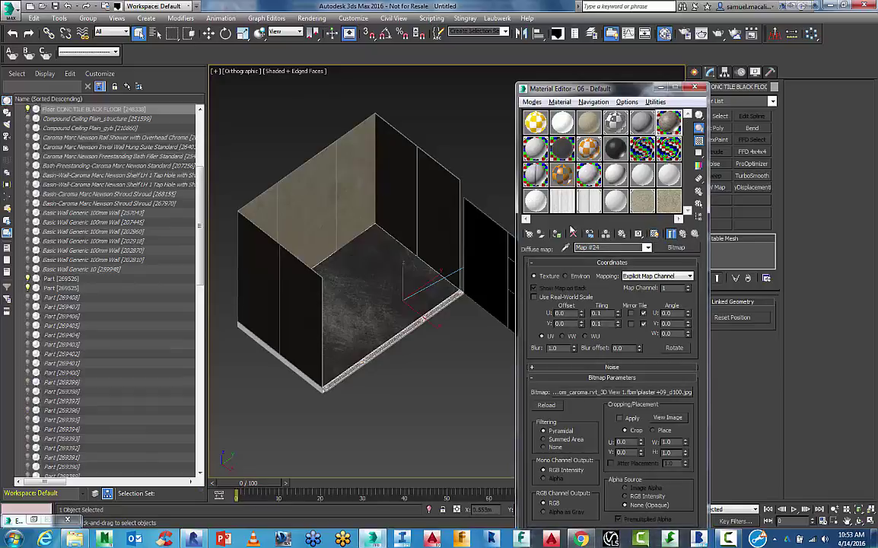
- Select the three slotted strainers along the floor edge and assign them the StainlessSteel 01 material
ctrl+click(409, 332)
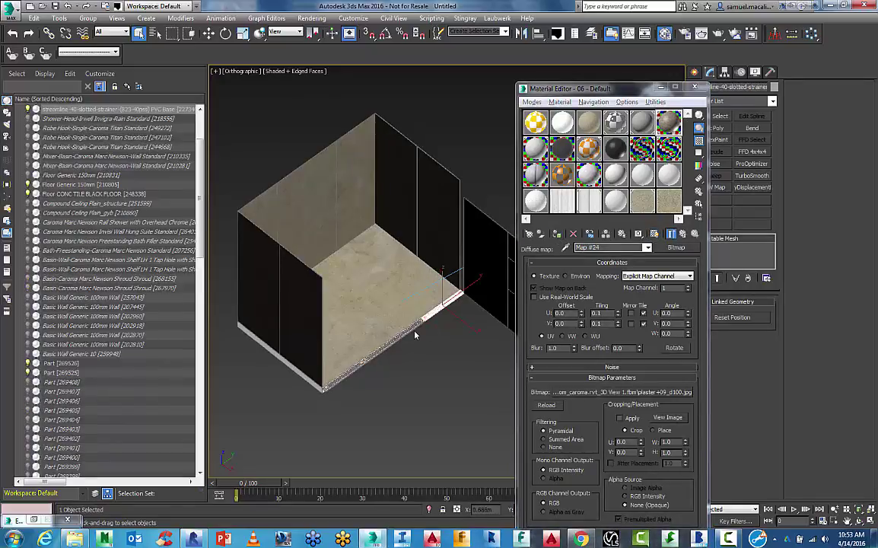
ctrl+click(352, 369)
scroll(351, 369, up, 5)
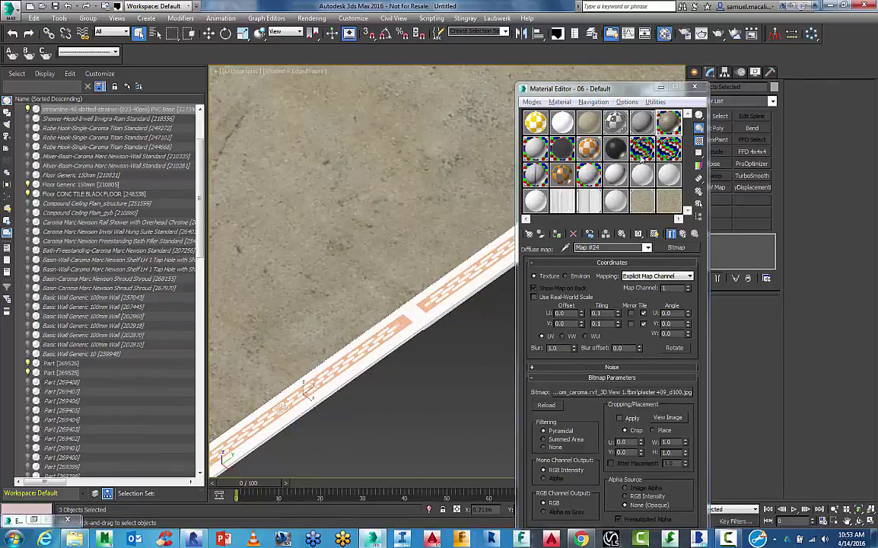
click(642, 156)
click(558, 235)
scroll(320, 303, down, 5)
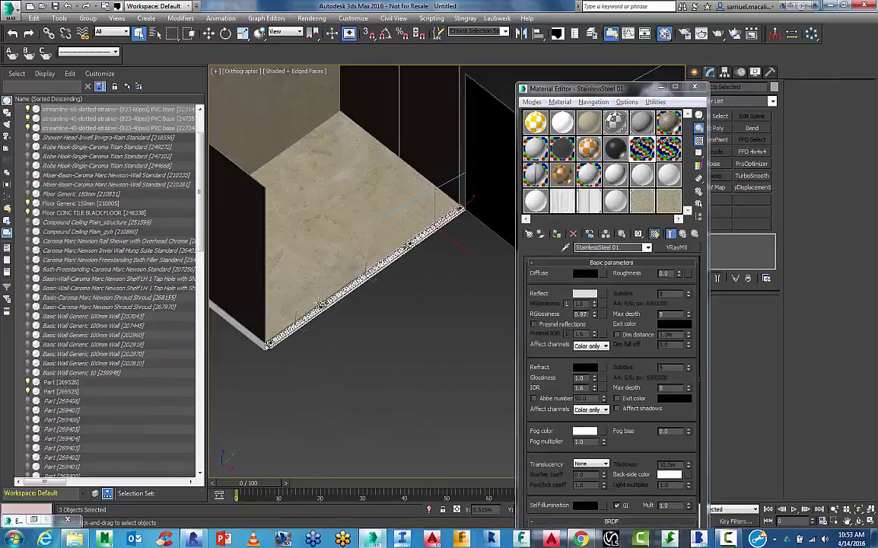
scroll(320, 302, down, 5)
alt+middle_drag(354, 300, 288, 292)
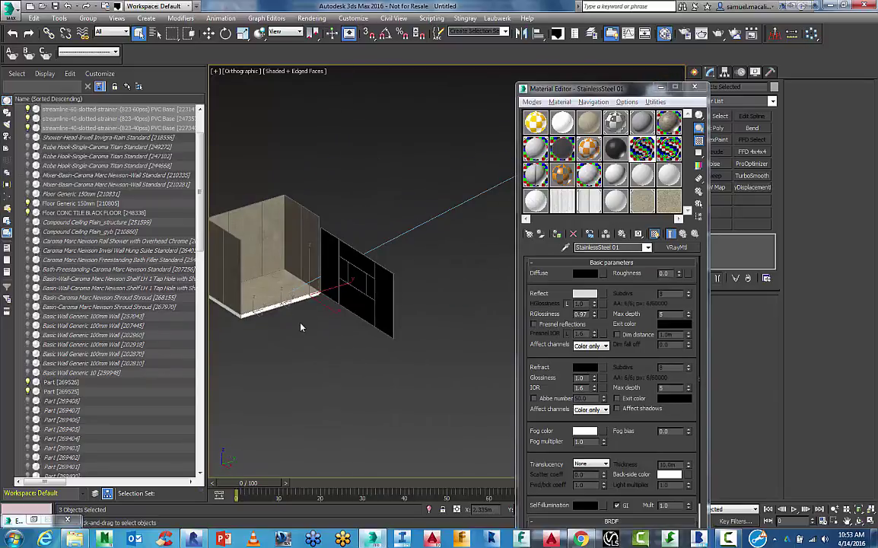
right_click(301, 322)
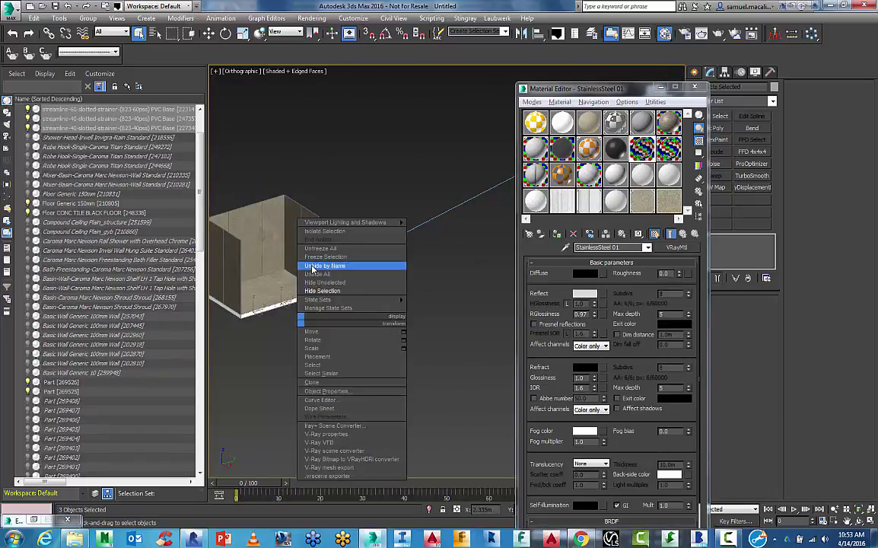
click(325, 266)
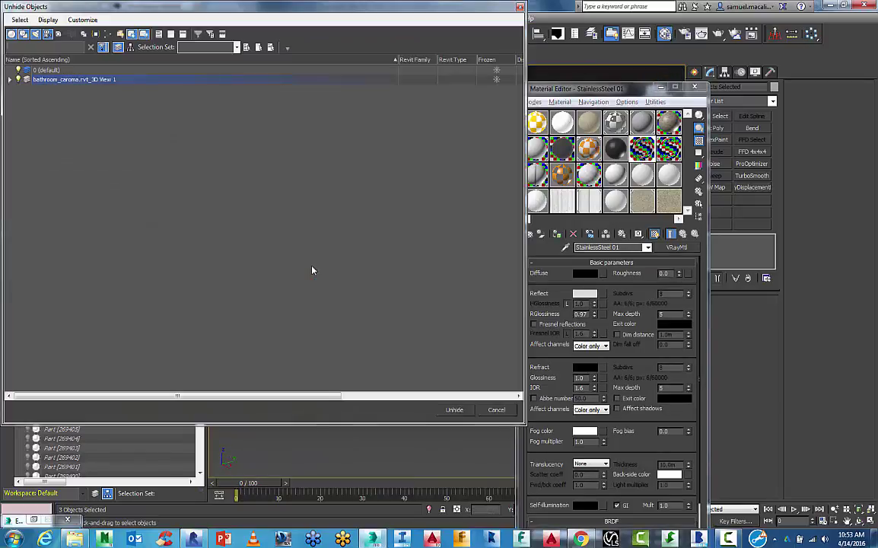
click(496, 410)
- Unhide all the hidden objects of the bathroom scene and clear the selection
right_click(378, 351)
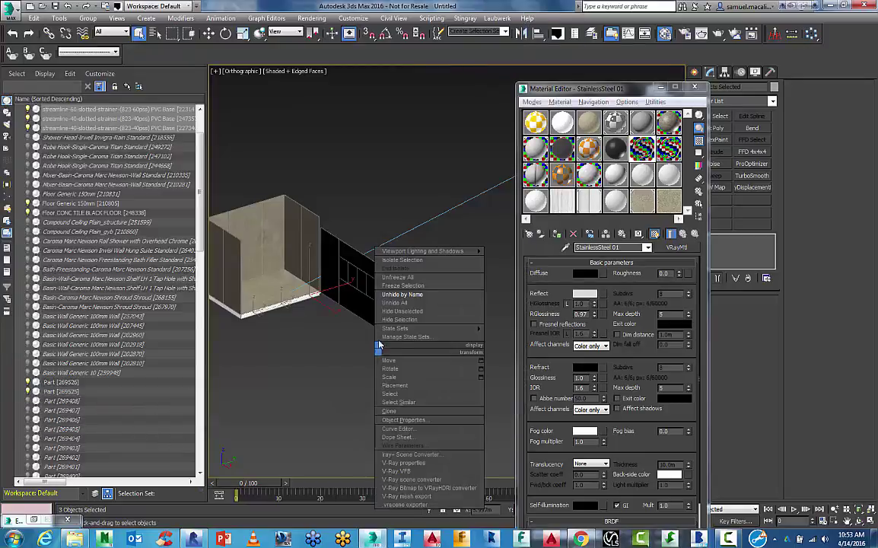
click(396, 303)
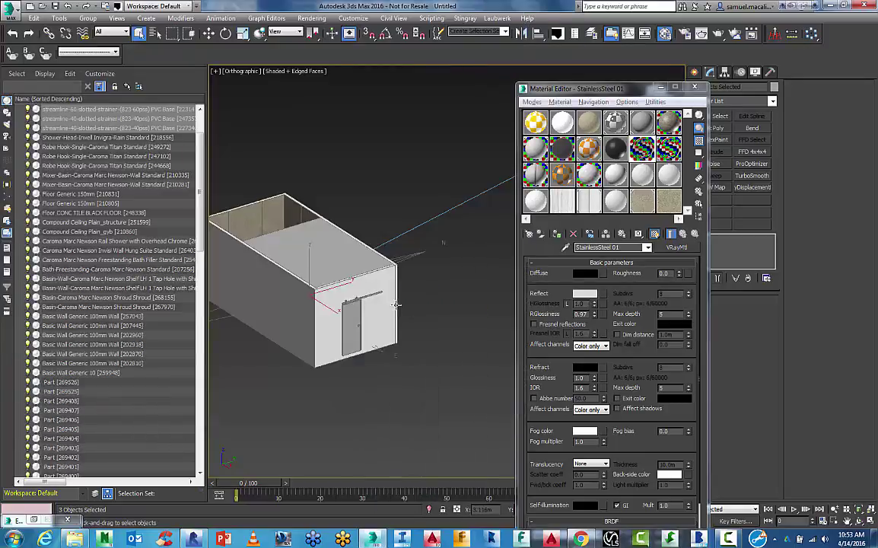
click(368, 364)
- Switch the viewport to the bathroom's interior camera view and minimize the Material Editor
key(c)
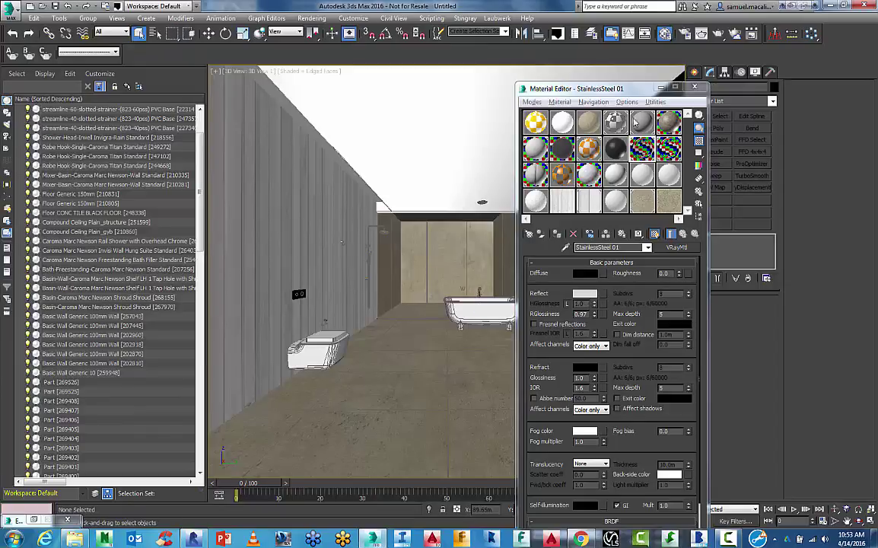
click(660, 88)
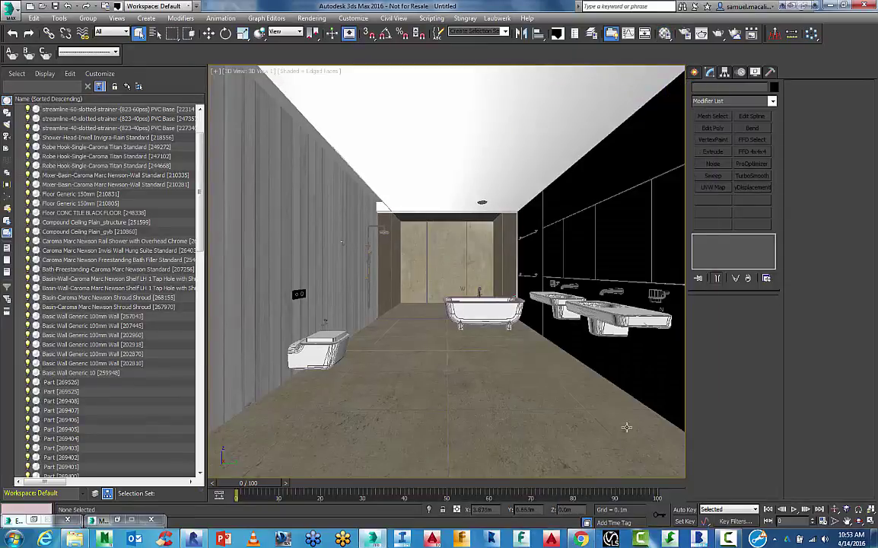
mouse_move(729, 537)
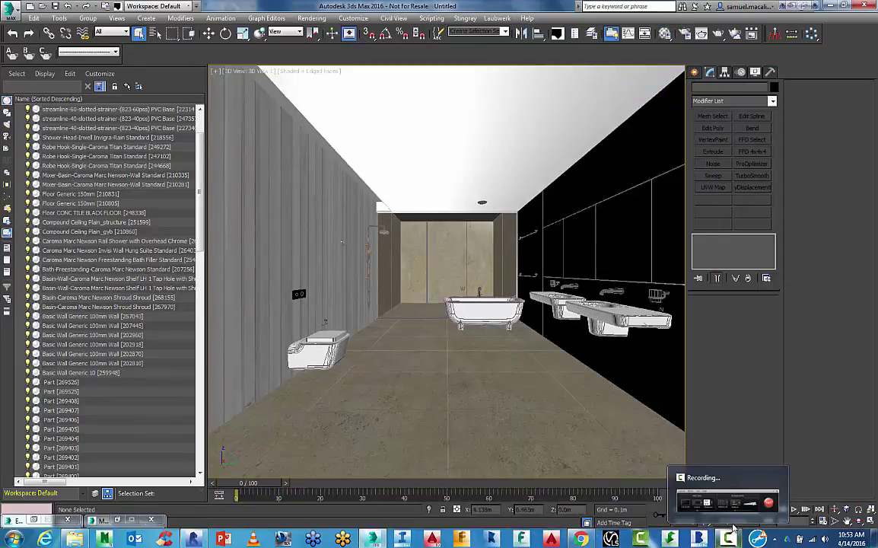